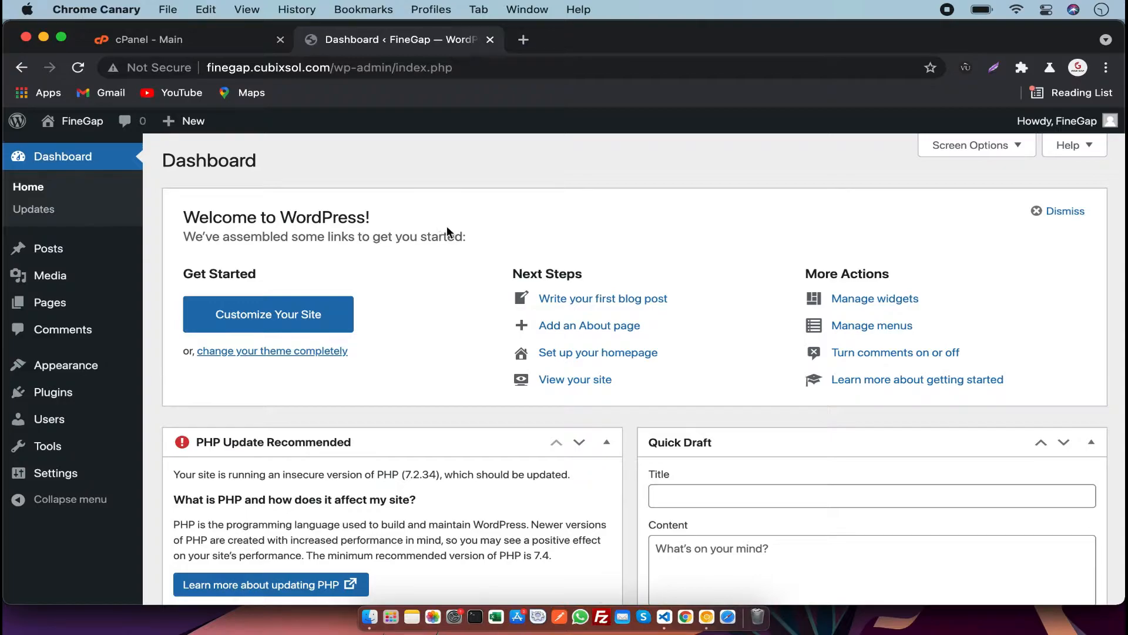
# Open the page for adding new plugins from the dashboard.
pyautogui.moveTo(467, 236); pyautogui.dragTo(169, 217)
pyautogui.moveTo(120, 376)
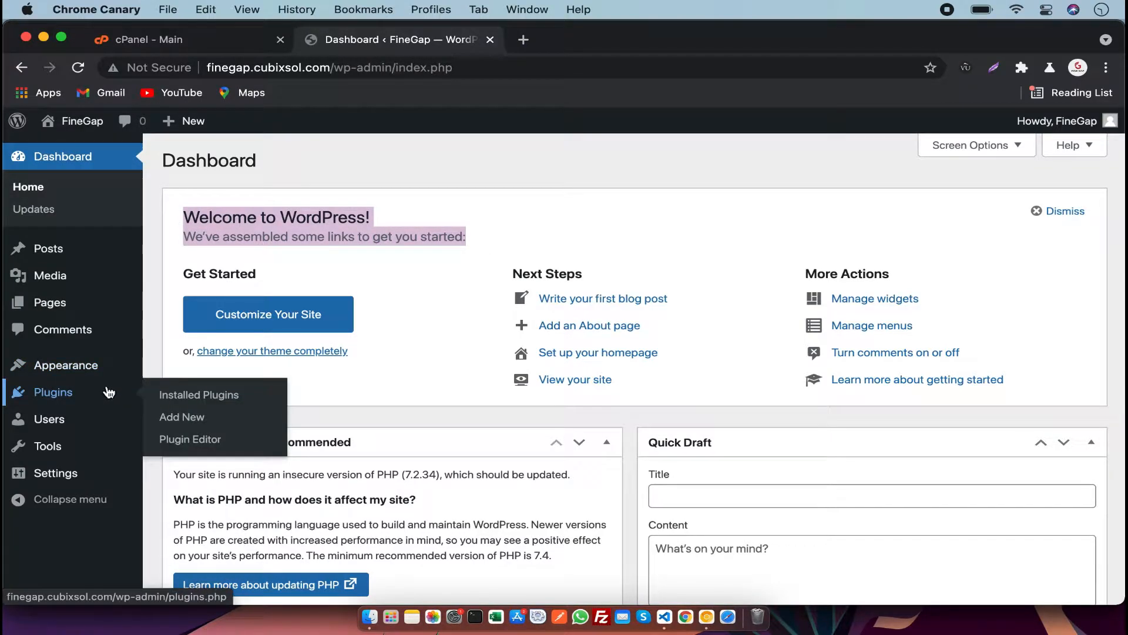
pyautogui.click(182, 416)
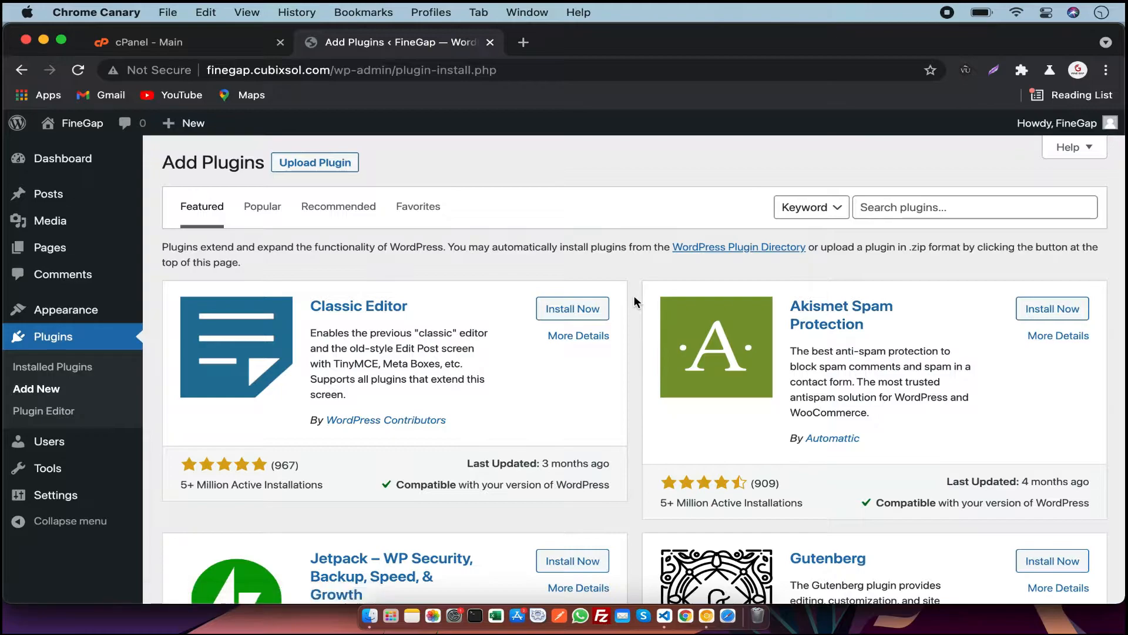
# Install and activate the Classic Editor plugin from the featured plugins list.
pyautogui.scroll(-1, 635, 301)
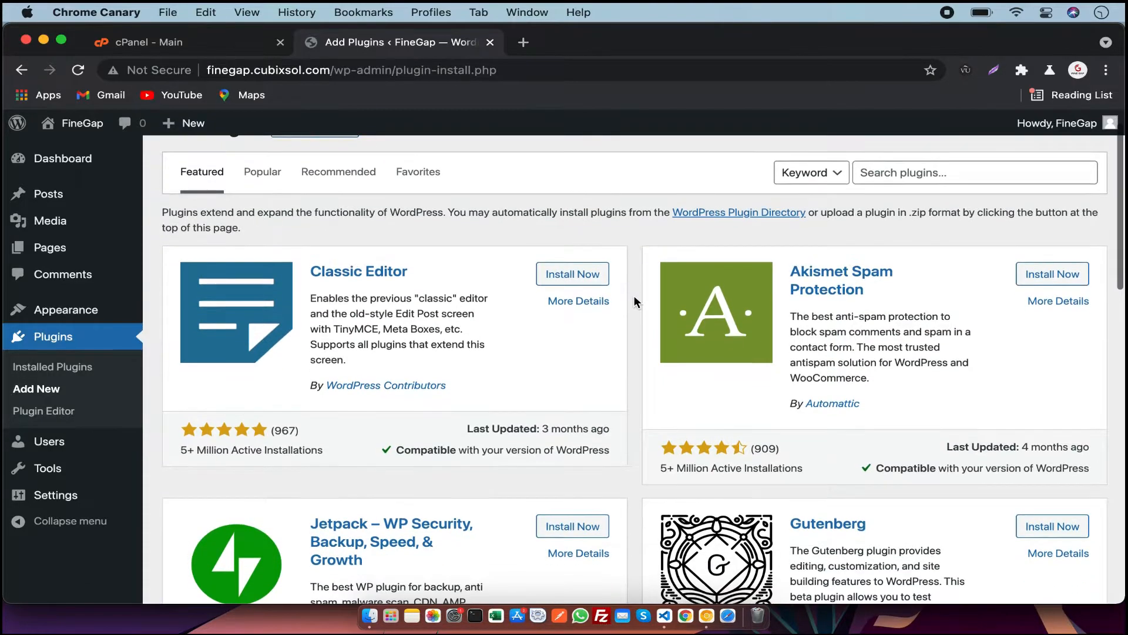
pyautogui.scroll(1, 635, 301)
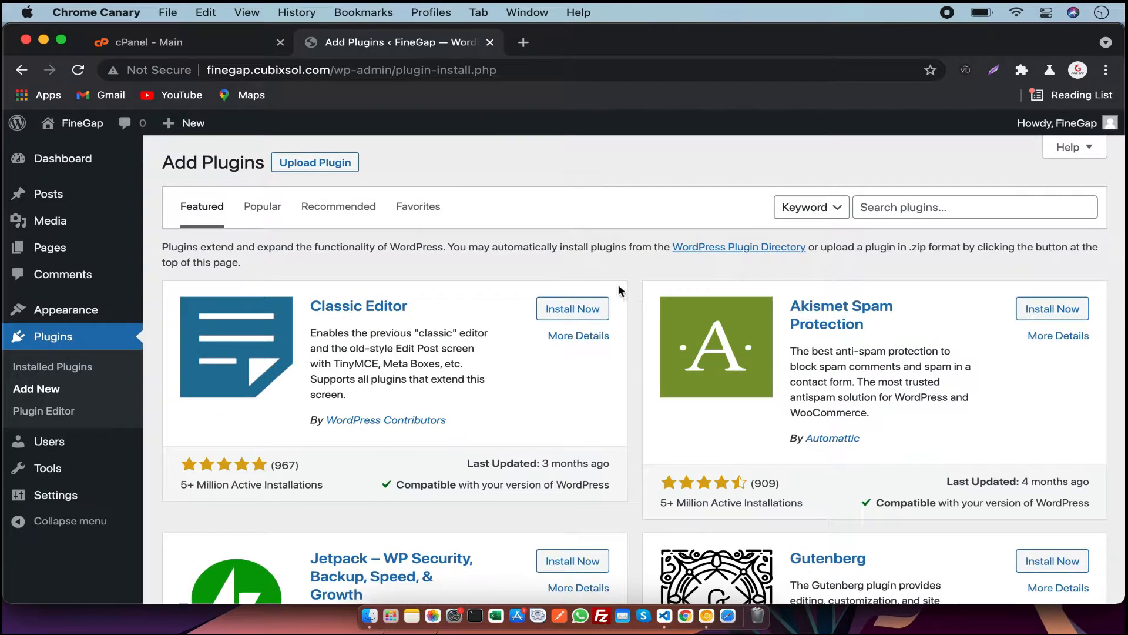
pyautogui.scroll(-1, 619, 339)
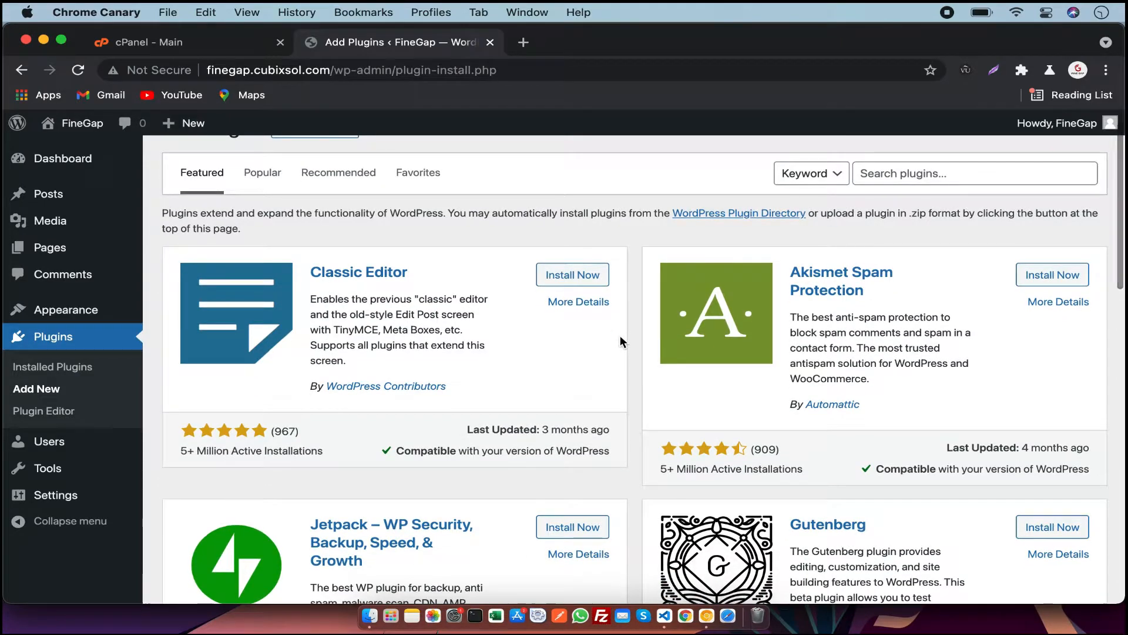
pyautogui.scroll(-8, 628, 339)
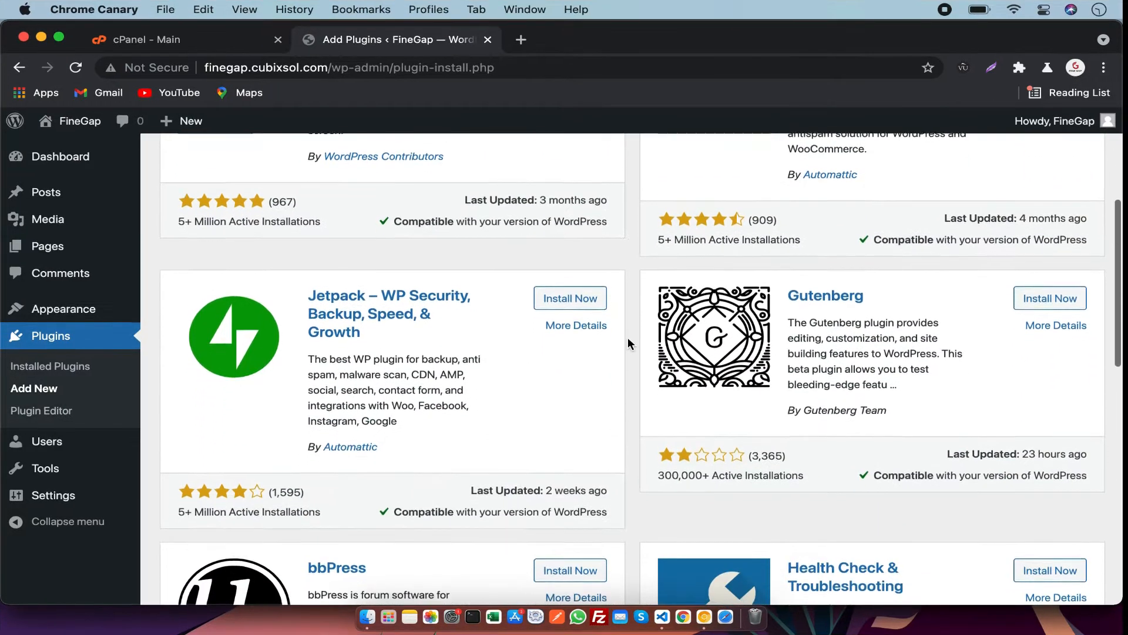
pyautogui.scroll(10, 627, 339)
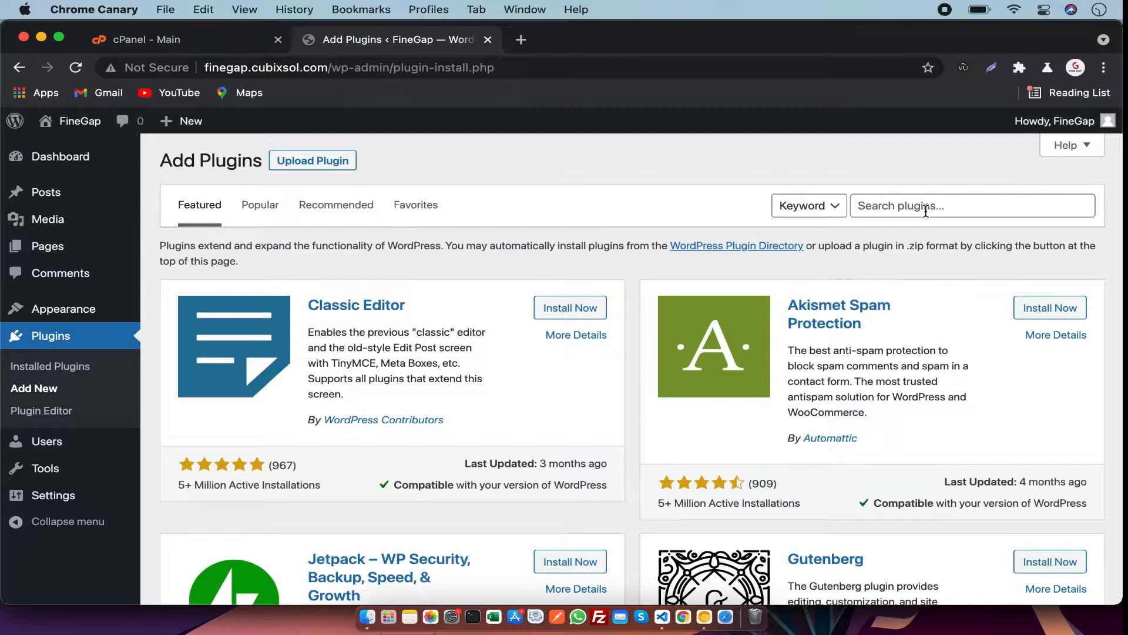
pyautogui.click(586, 308)
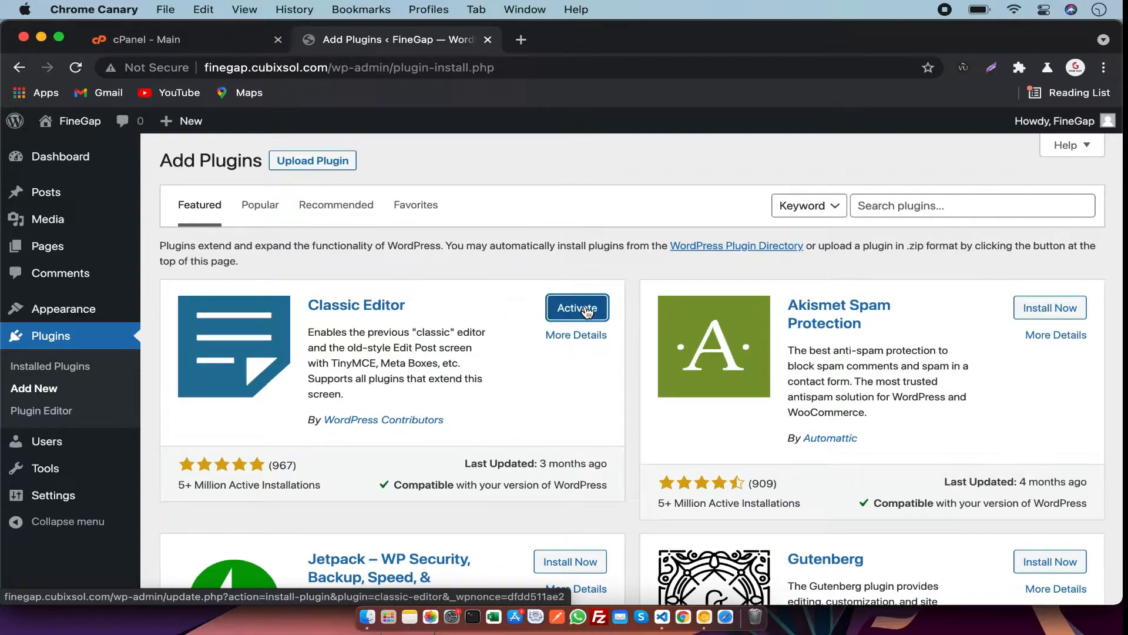
pyautogui.click(587, 311)
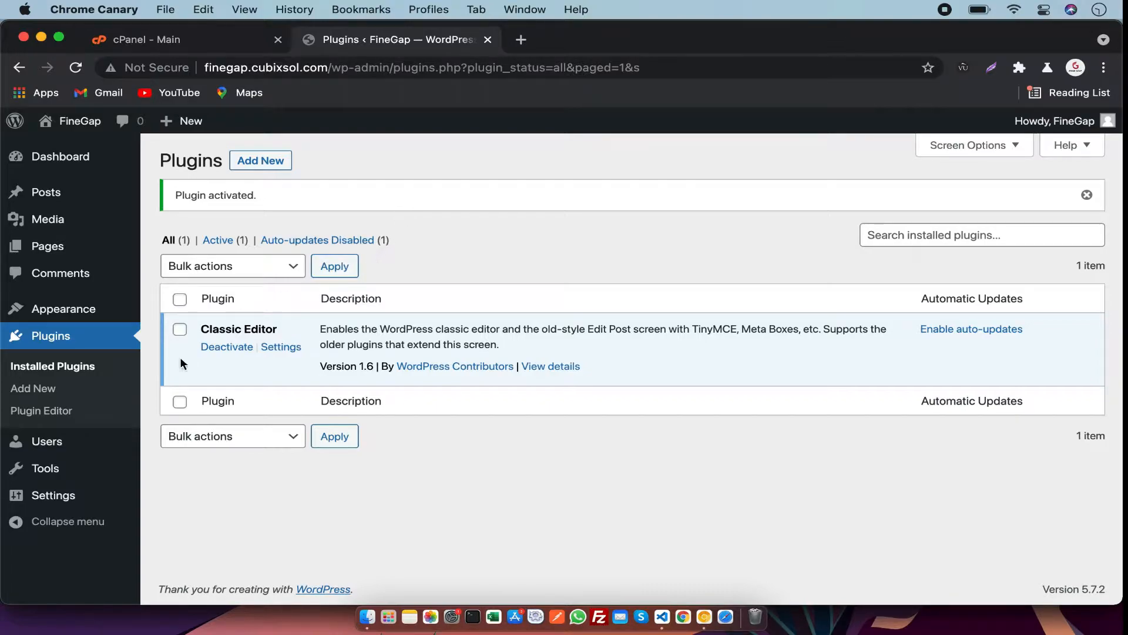
# Upload js_composer.zip from the Desktop as a plugin file and install it.
pyautogui.click(62, 391)
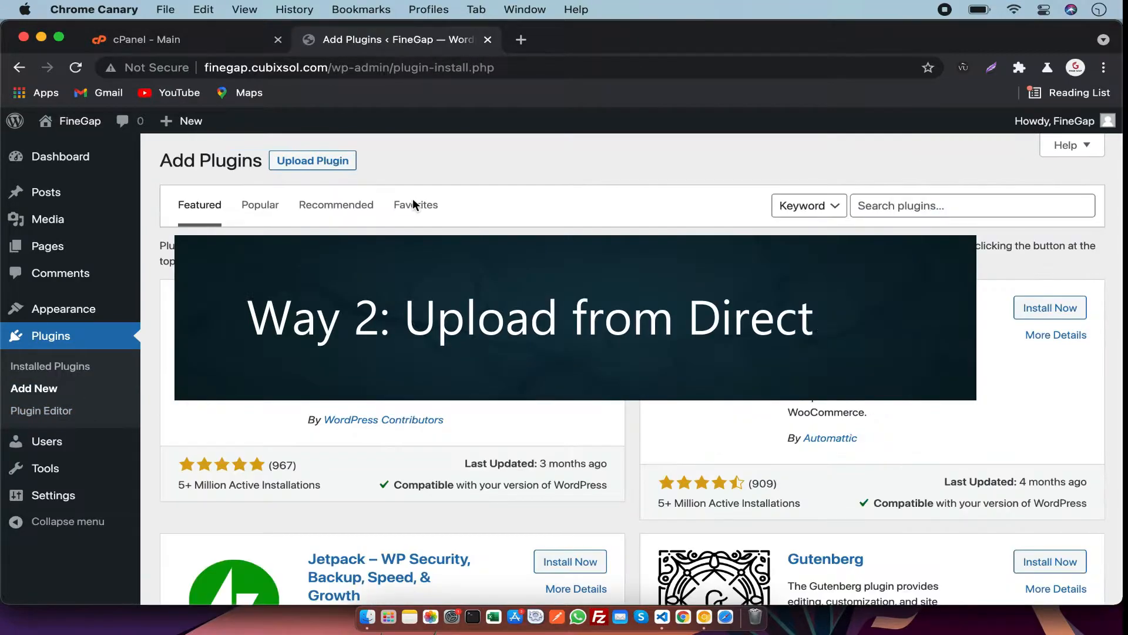
pyautogui.click(329, 167)
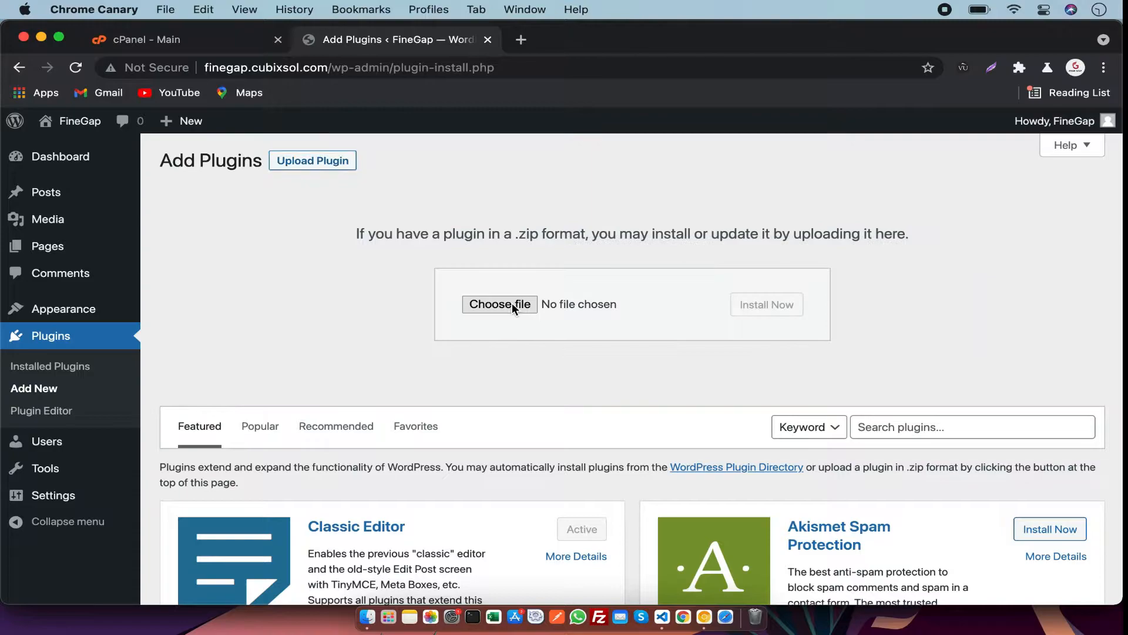
pyautogui.click(512, 302)
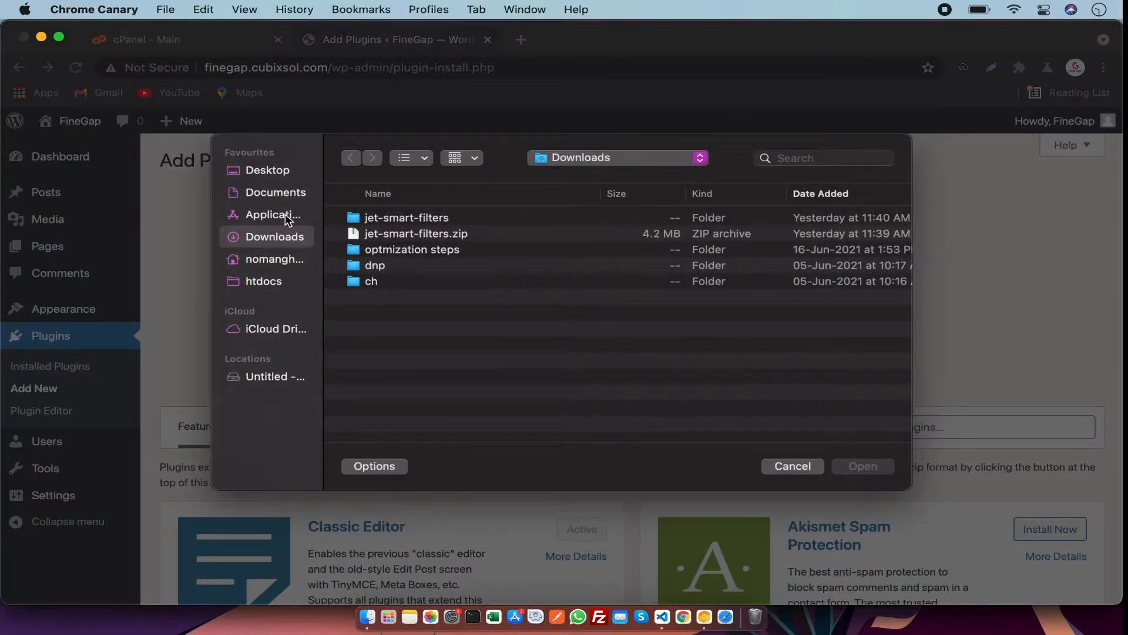
pyautogui.click(275, 194)
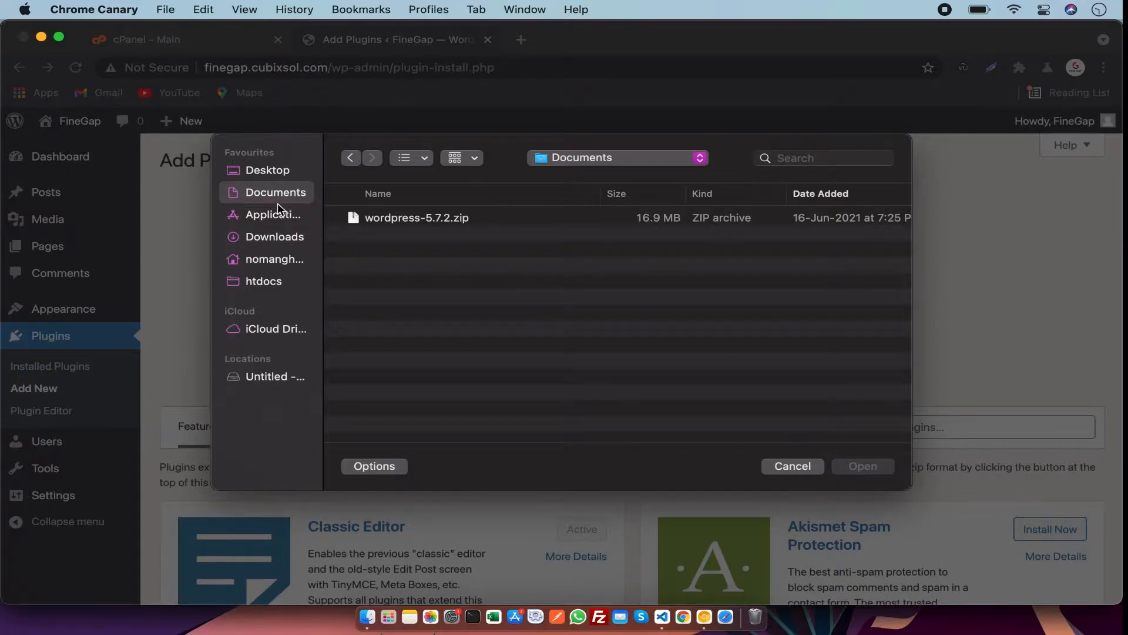
pyautogui.click(272, 170)
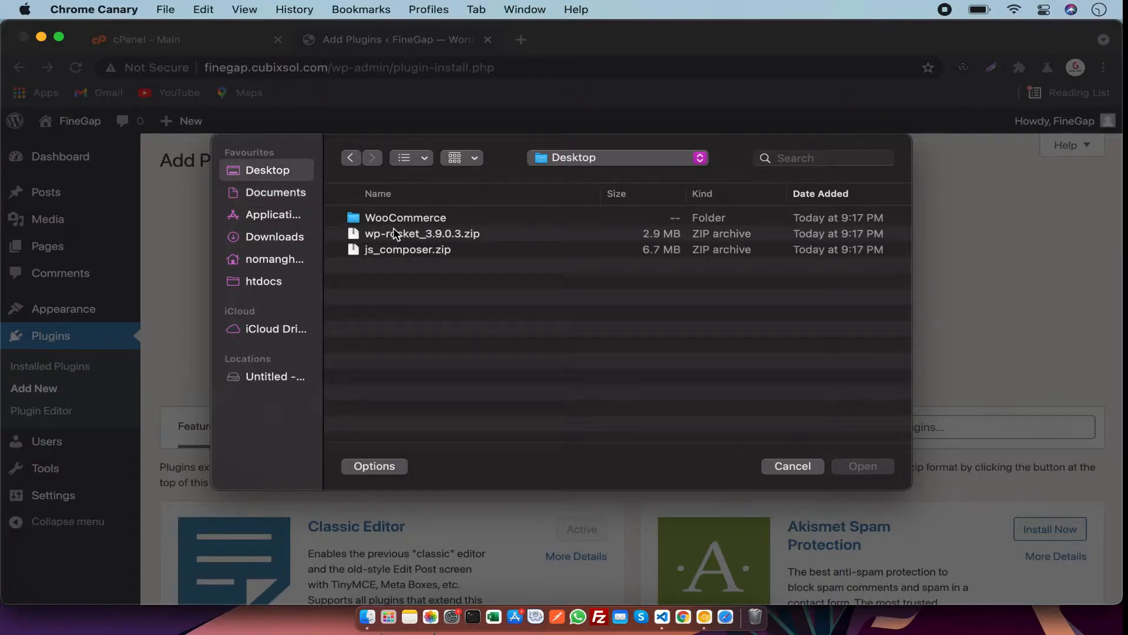
pyautogui.click(409, 252)
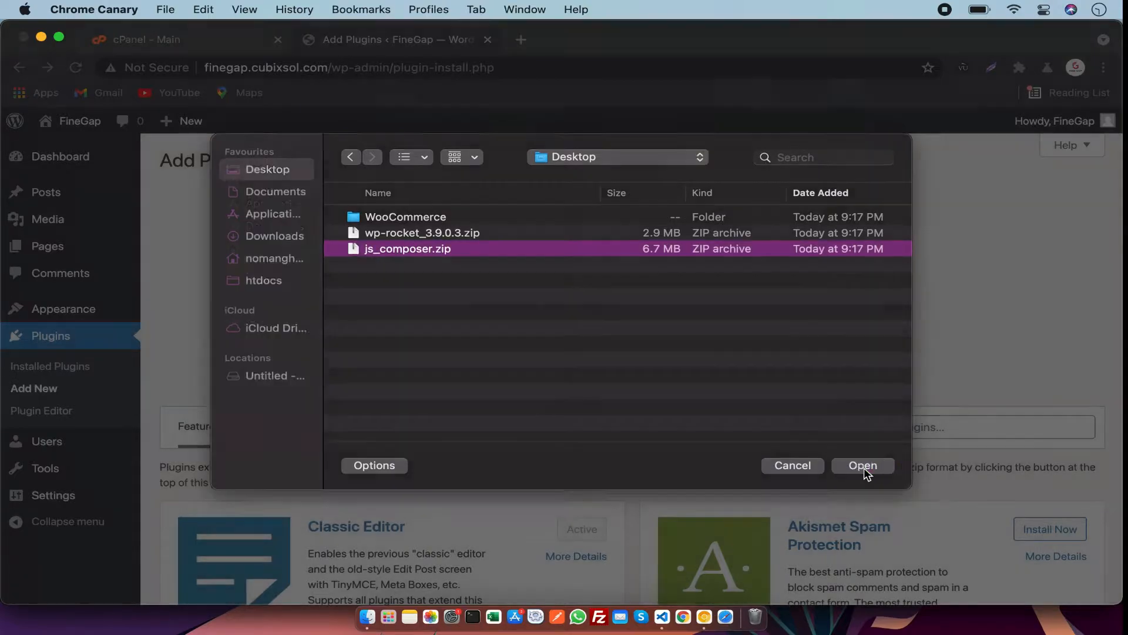
pyautogui.click(864, 467)
pyautogui.click(767, 316)
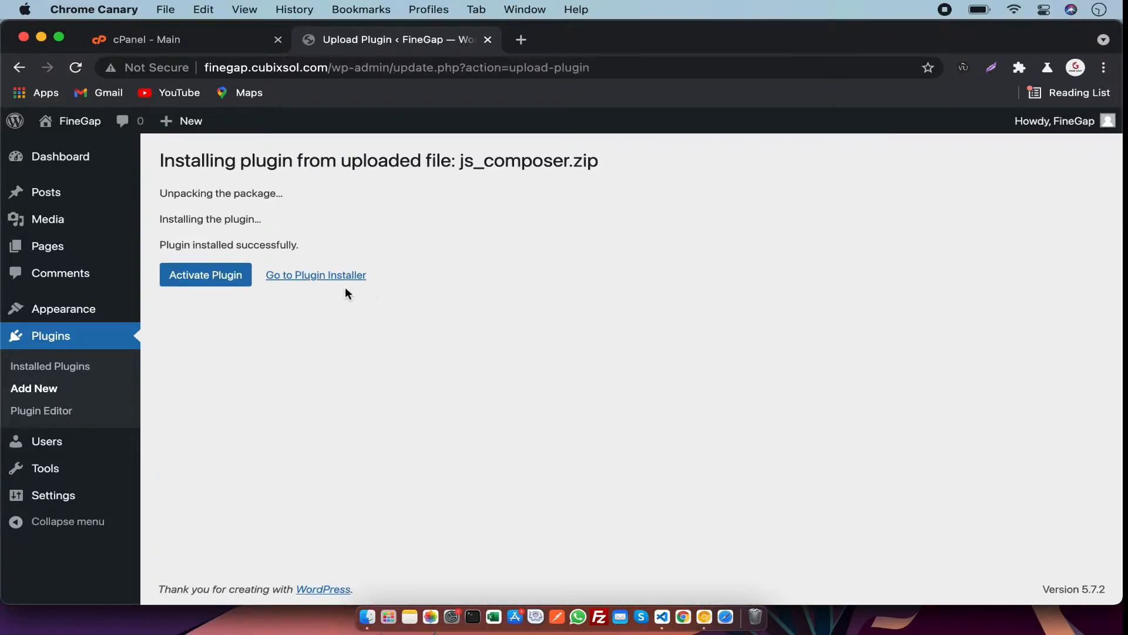
# Activate the newly installed WPBakery Page Builder plugin.
pyautogui.click(205, 286)
pyautogui.moveTo(276, 308); pyautogui.dragTo(179, 217)
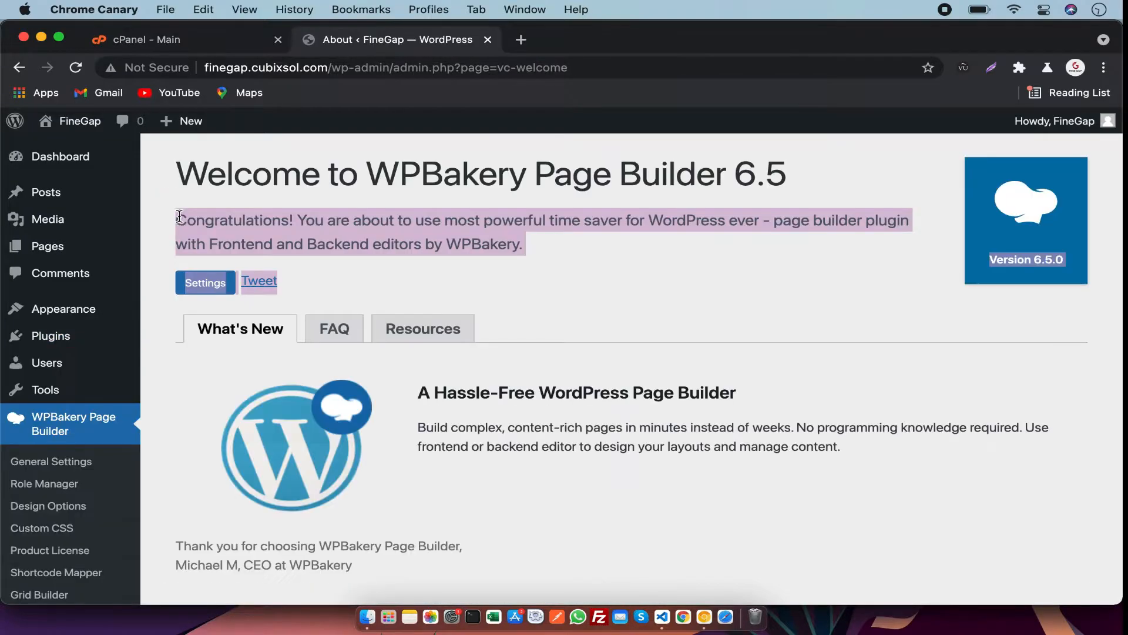
pyautogui.moveTo(176, 175); pyautogui.dragTo(788, 198)
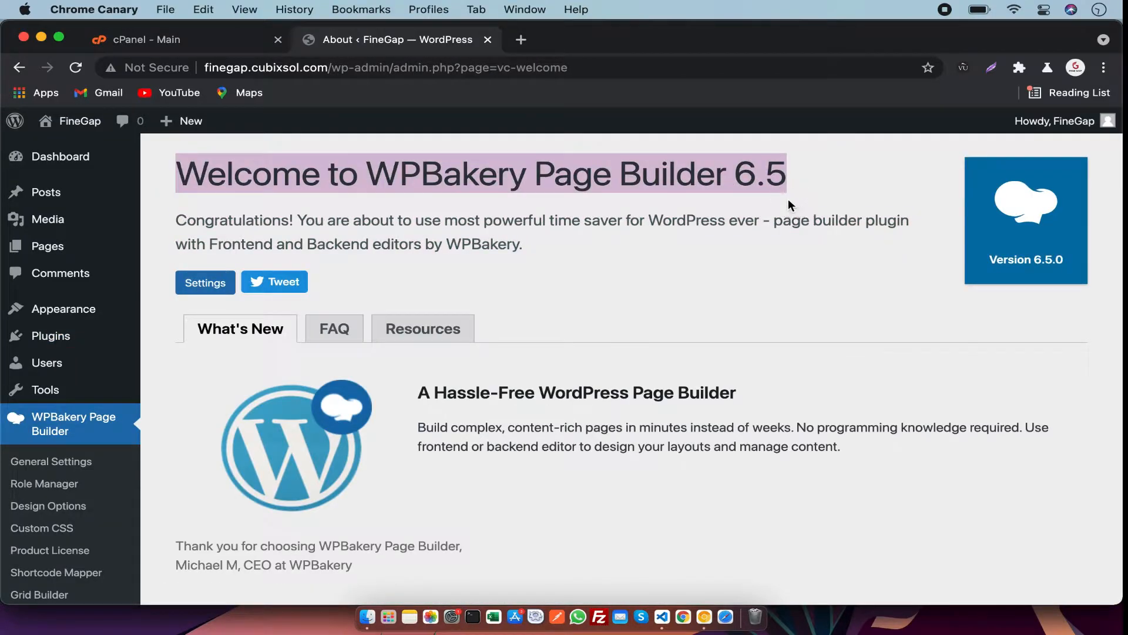
pyautogui.scroll(-3, 788, 199)
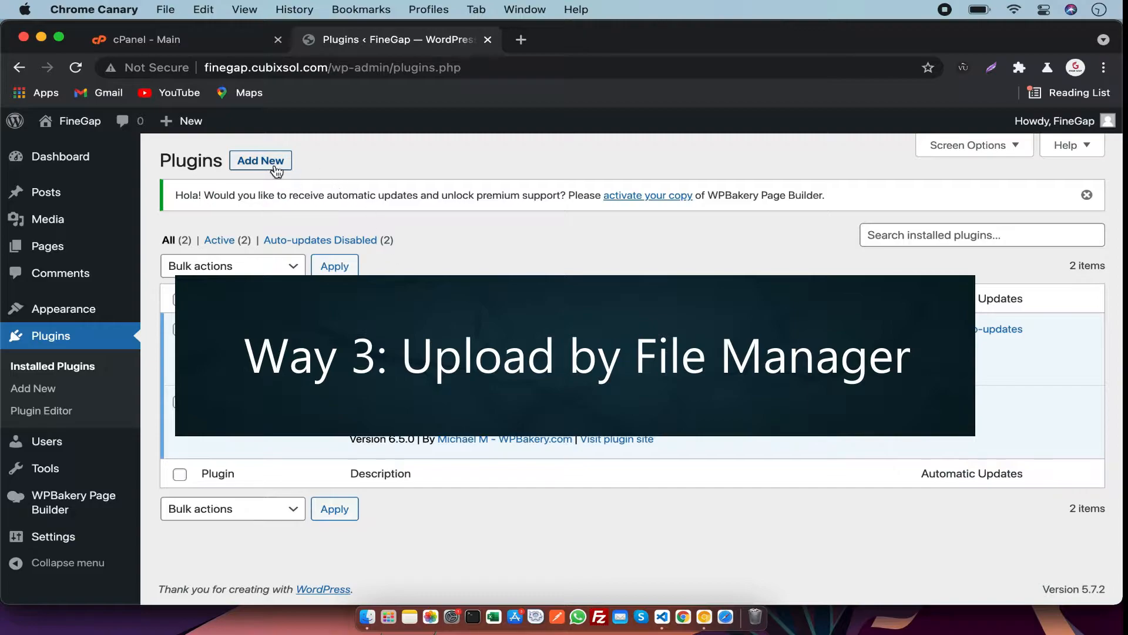
# Search the plugin directory for "file manager", then install and activate the File Manager plugin.
pyautogui.click(274, 169)
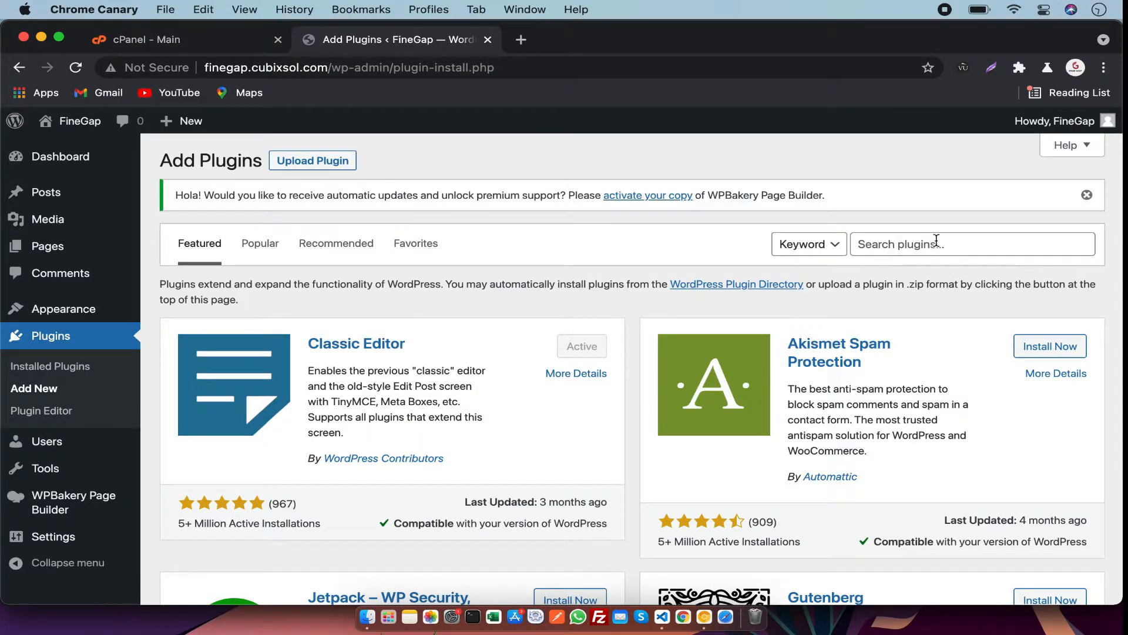
pyautogui.click(937, 241)
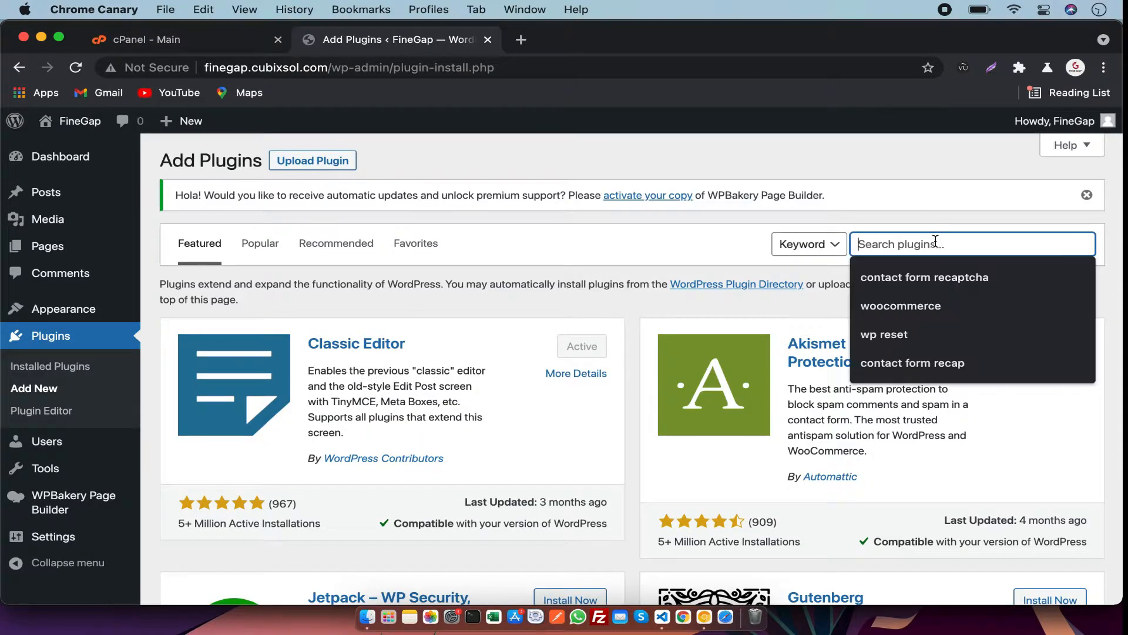
pyautogui.write('file manager')
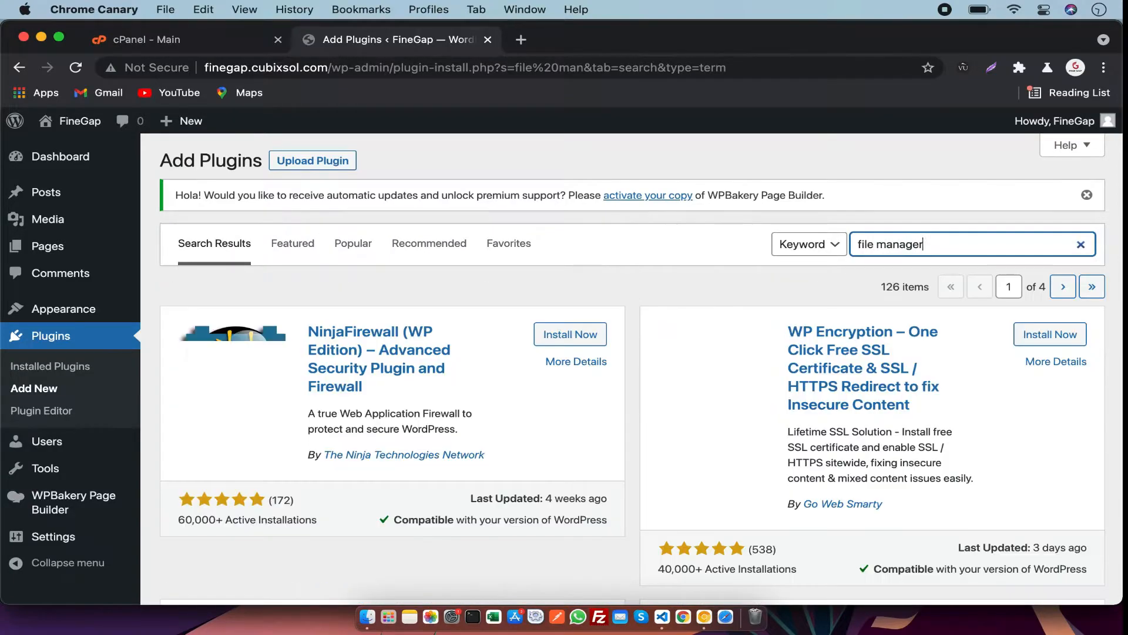
pyautogui.click(570, 334)
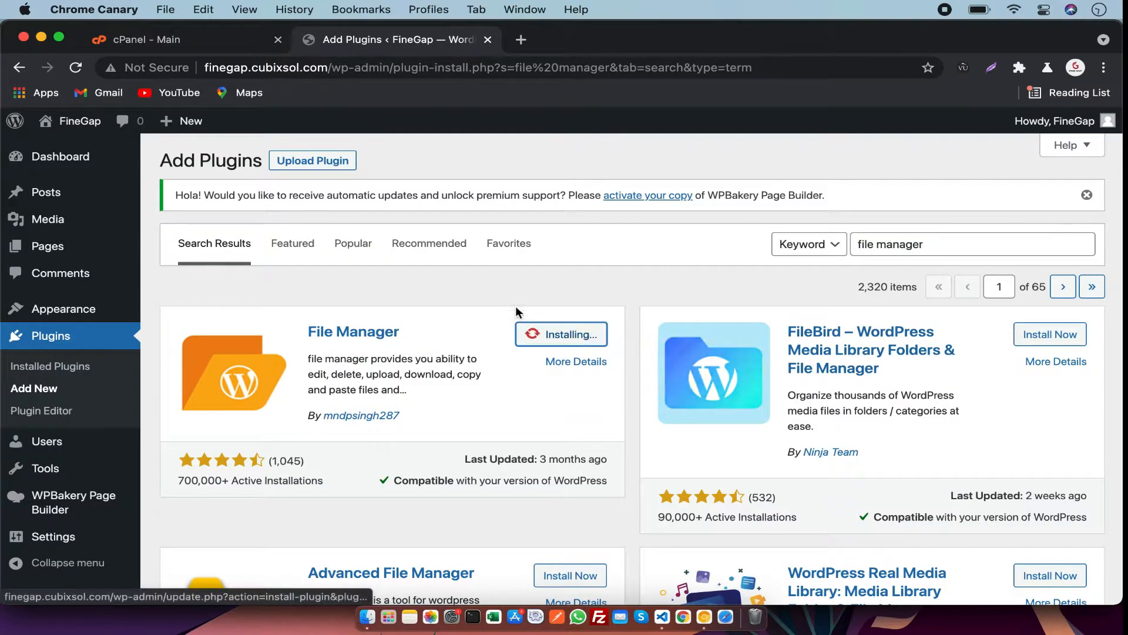
pyautogui.moveTo(413, 321); pyautogui.dragTo(306, 325)
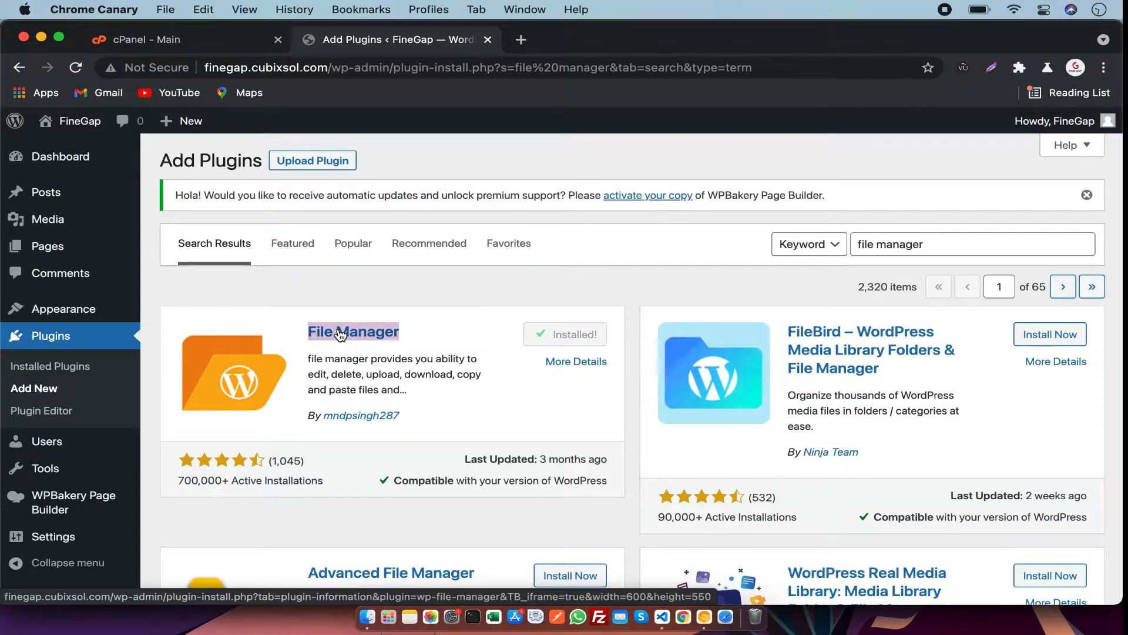
pyautogui.click(592, 340)
pyautogui.click(593, 341)
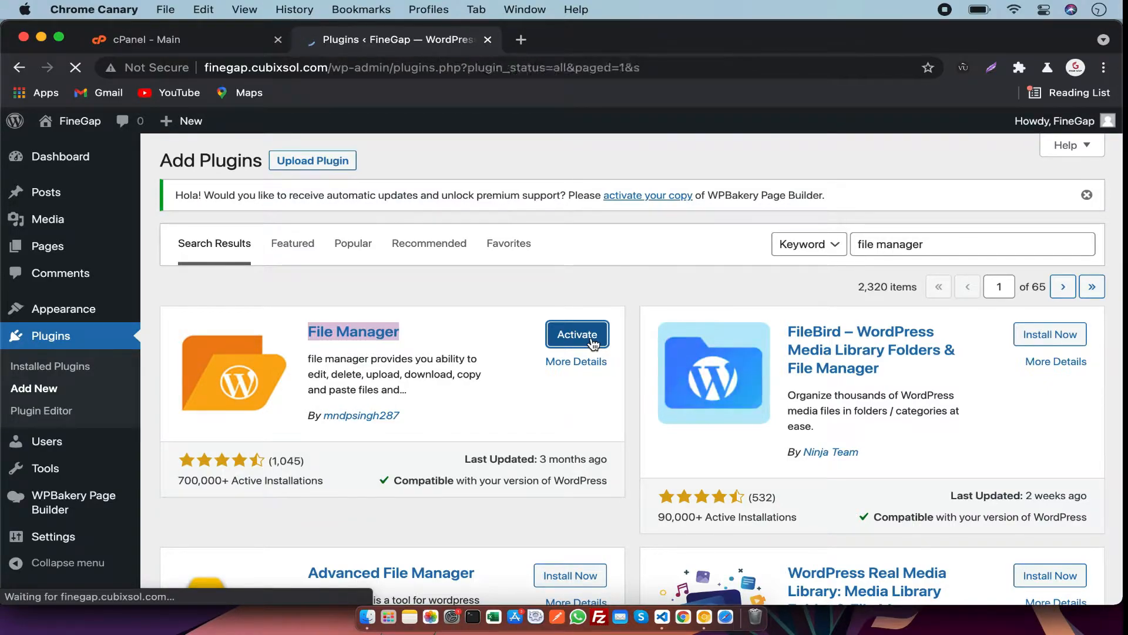
# Open WP File Manager and close its welcome subscription popup.
pyautogui.scroll(-5, 593, 344)
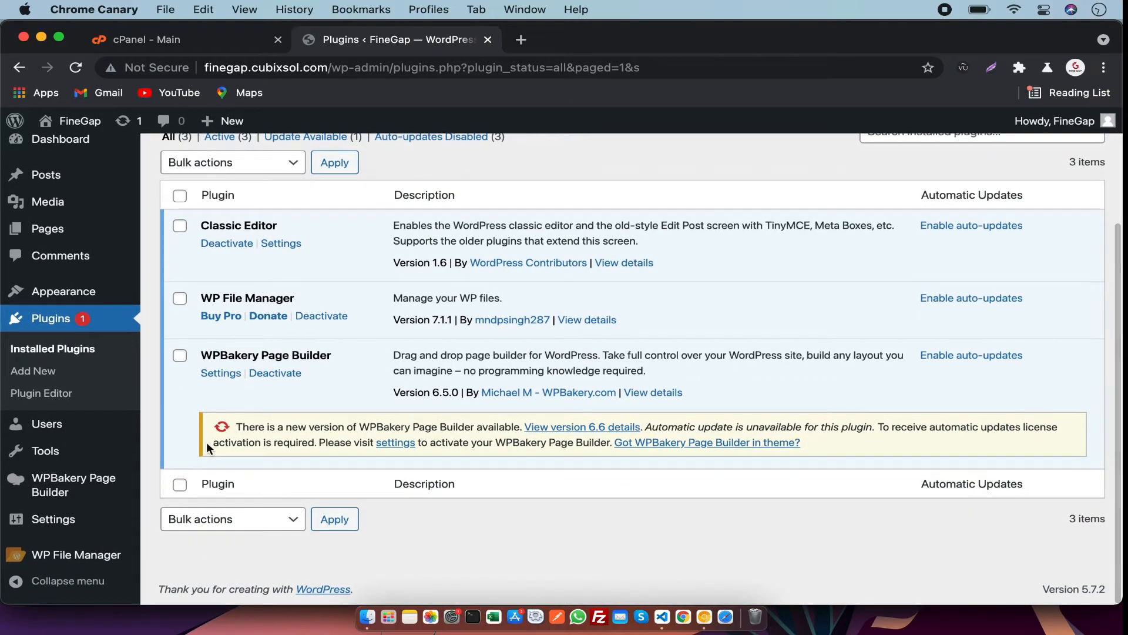
pyautogui.click(89, 561)
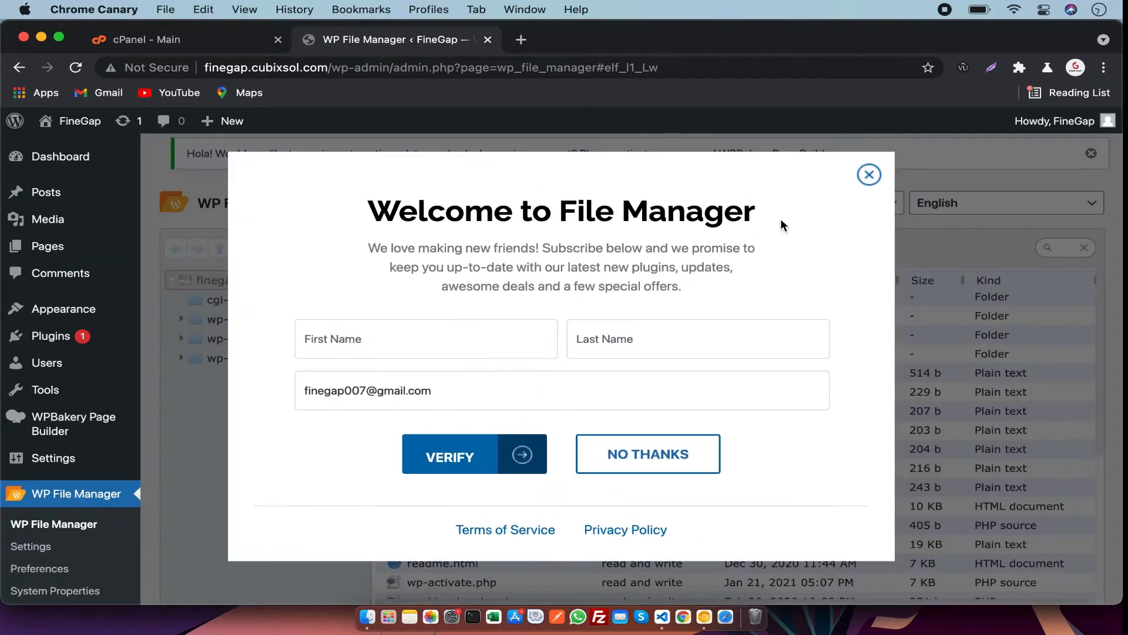
pyautogui.click(869, 175)
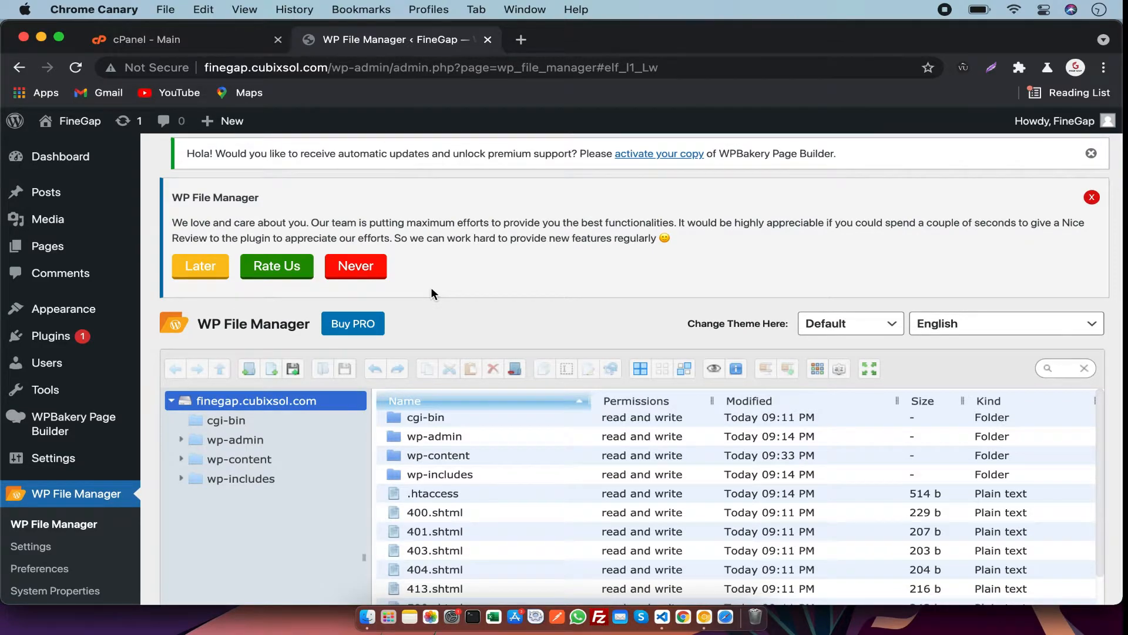
# Navigate into the plugins folder inside wp-content in the file manager.
pyautogui.scroll(-4, 431, 287)
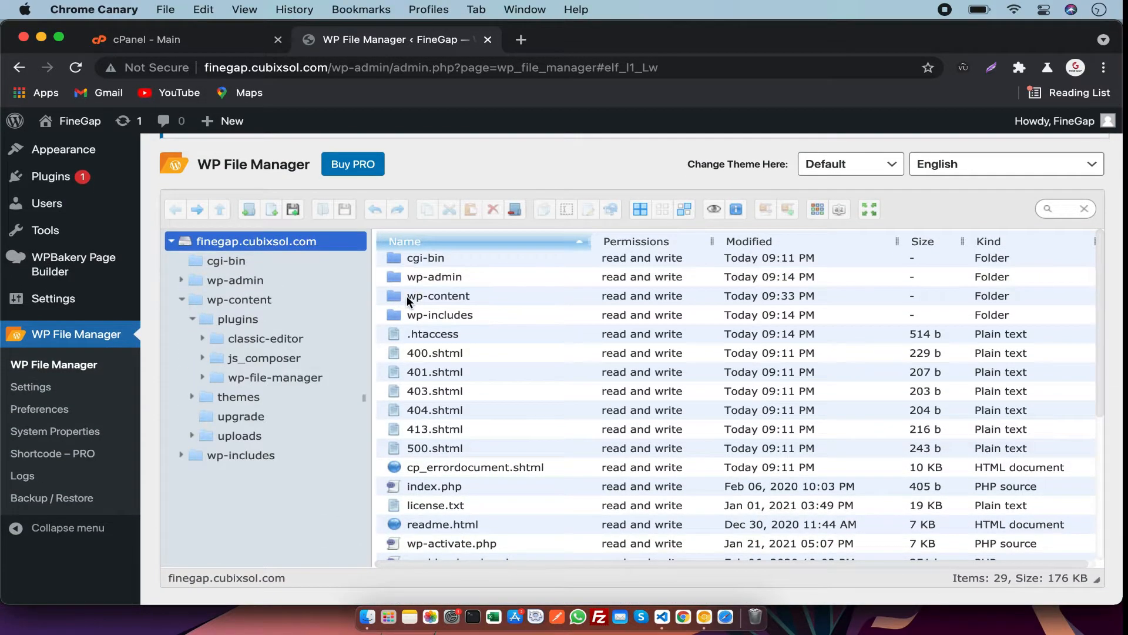
pyautogui.doubleClick(407, 295)
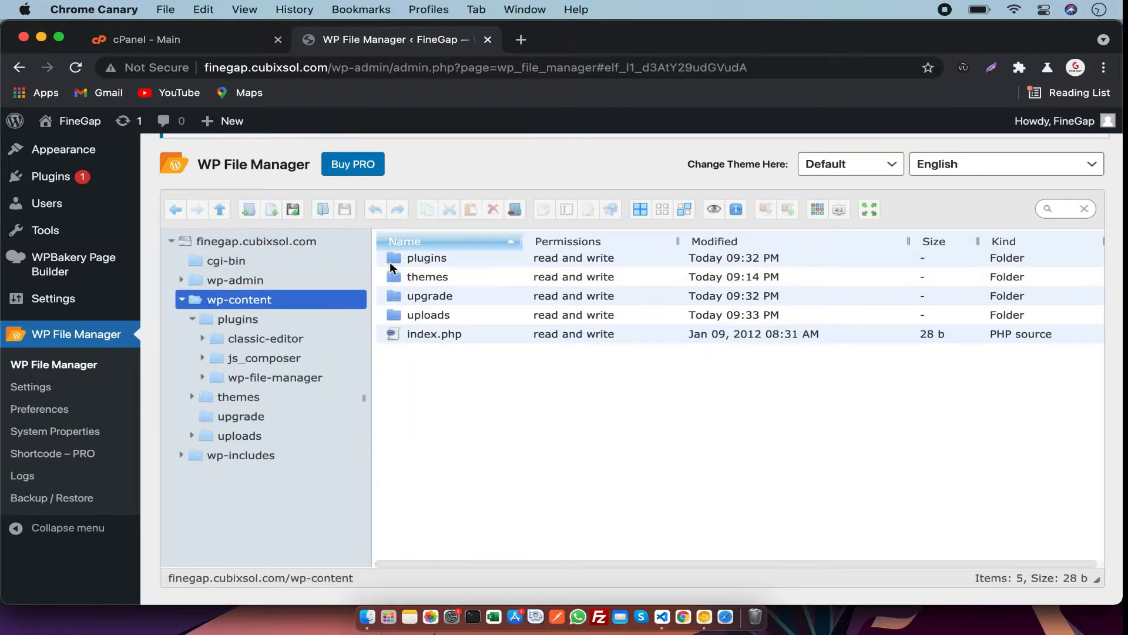
pyautogui.doubleClick(390, 260)
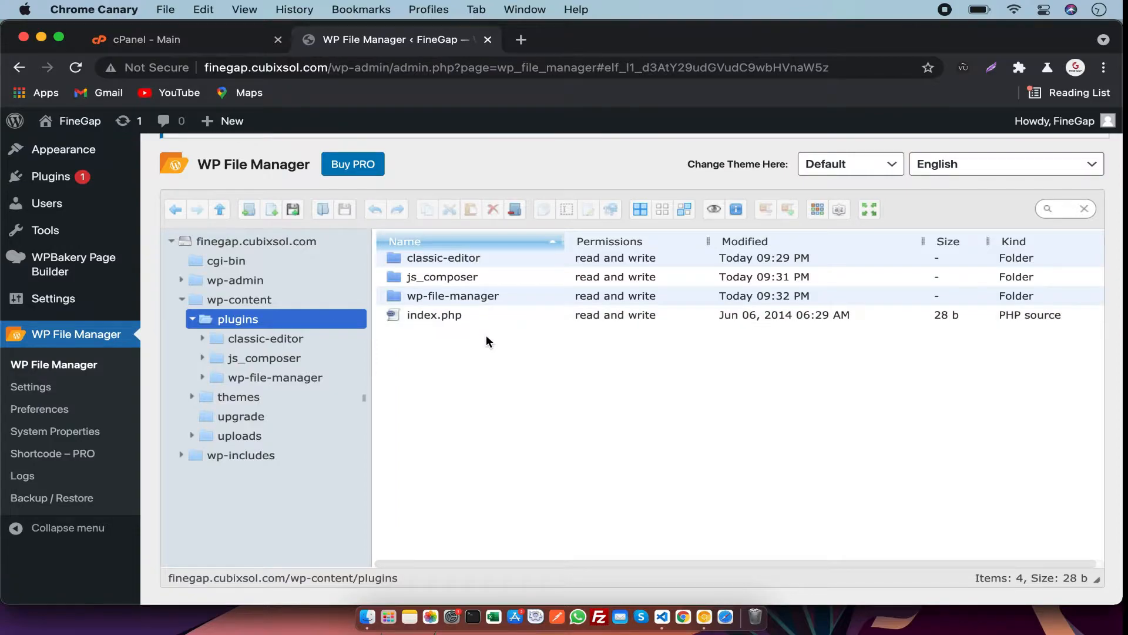
# Upload wp-rocket_3.9.0.3.zip from the Desktop into the plugins folder by dropping it into the upload area.
pyautogui.scroll(1, 487, 341)
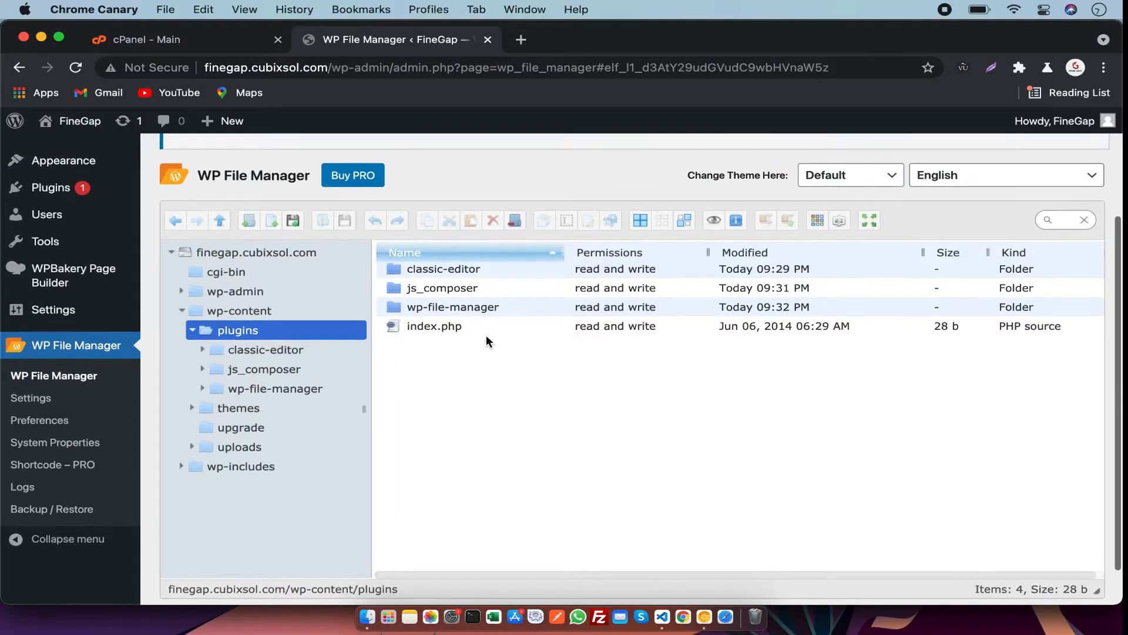
pyautogui.click(292, 219)
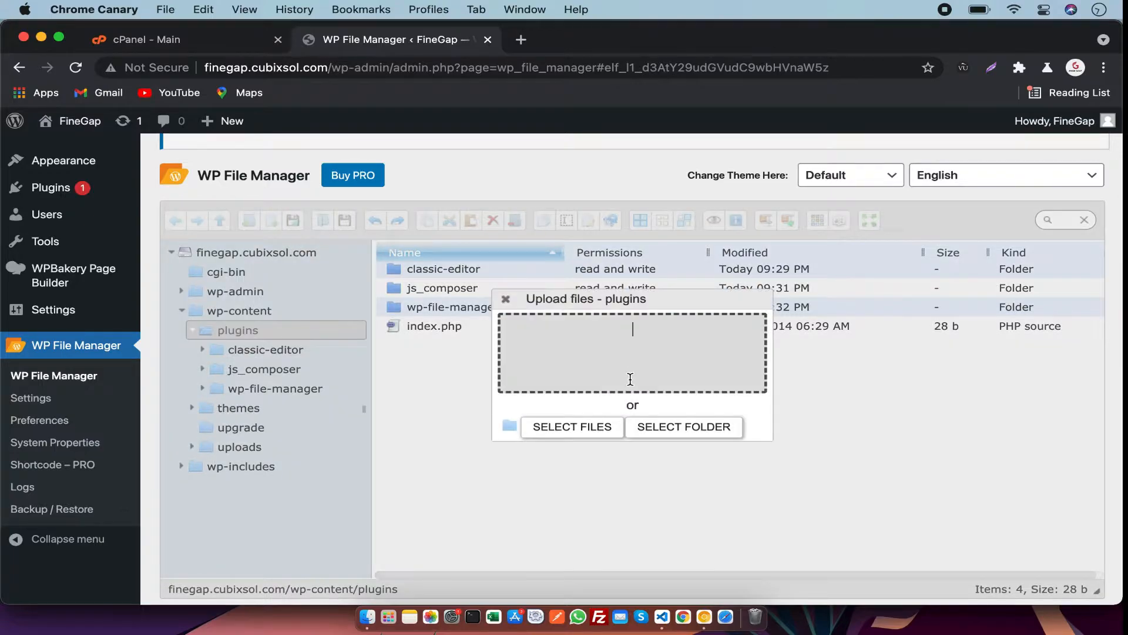
pyautogui.click(367, 616)
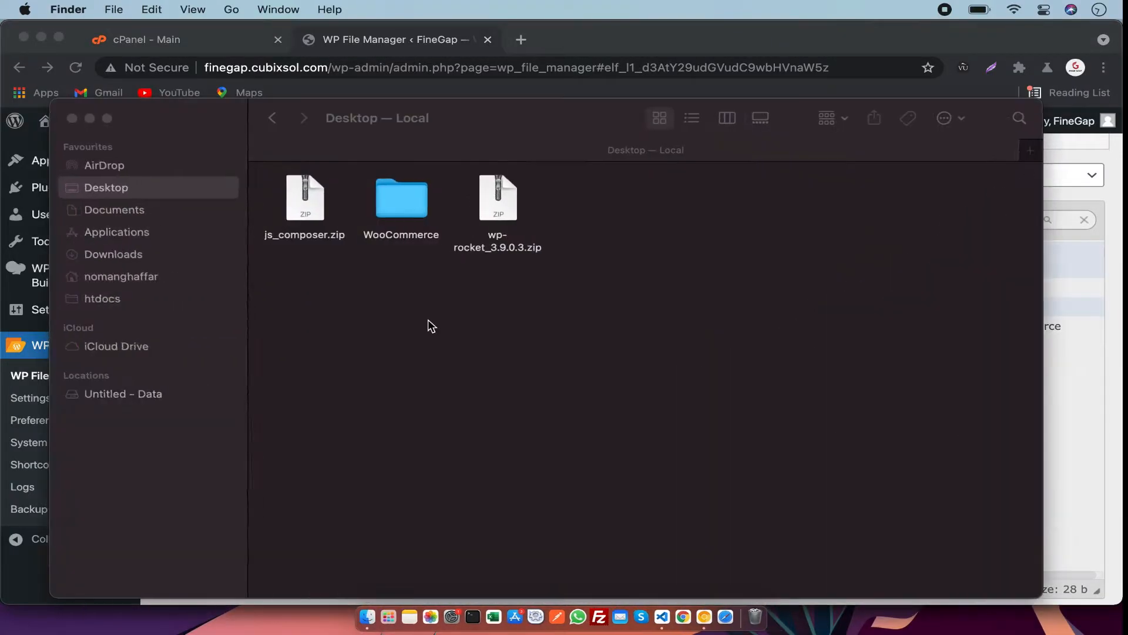
pyautogui.moveTo(501, 219); pyautogui.dragTo(611, 365)
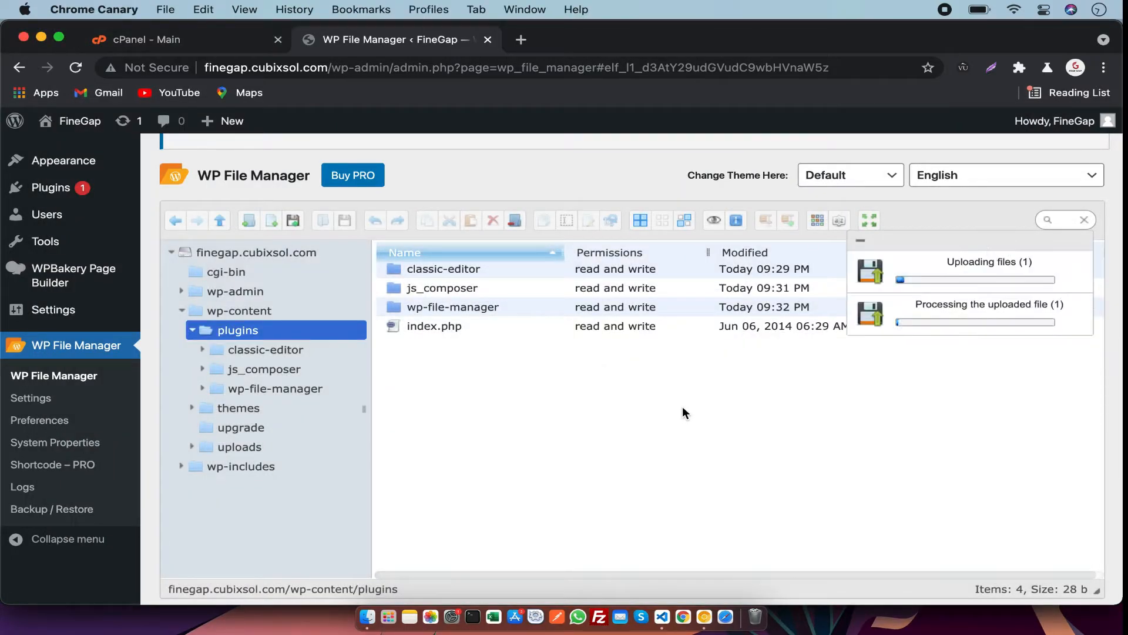
# Extract wp-rocket_3.9.0.3.zip here inside the plugins folder of the file manager.
pyautogui.scroll(2, 451, 297)
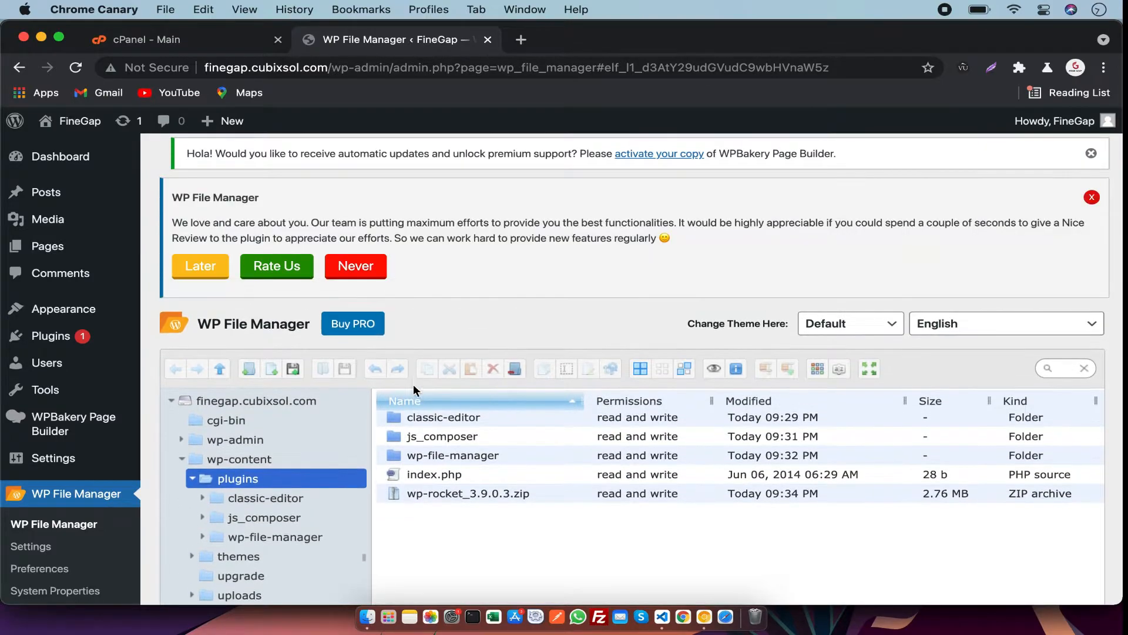
pyautogui.scroll(-3, 417, 441)
pyautogui.click(409, 433)
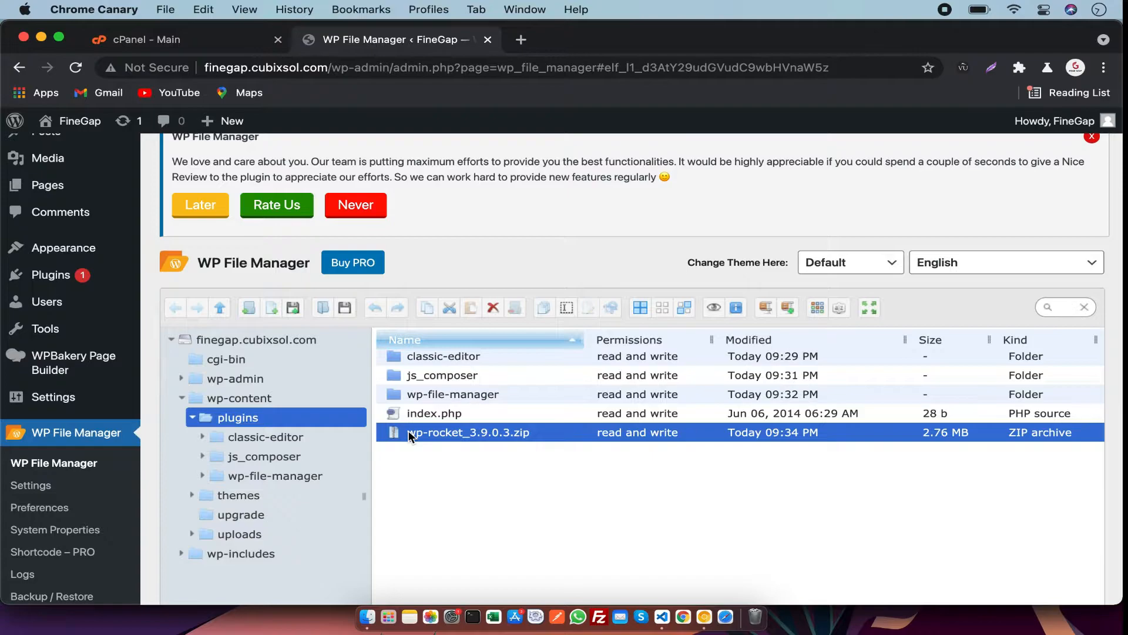
pyautogui.rightClick(409, 436)
pyautogui.scroll(-2, 493, 498)
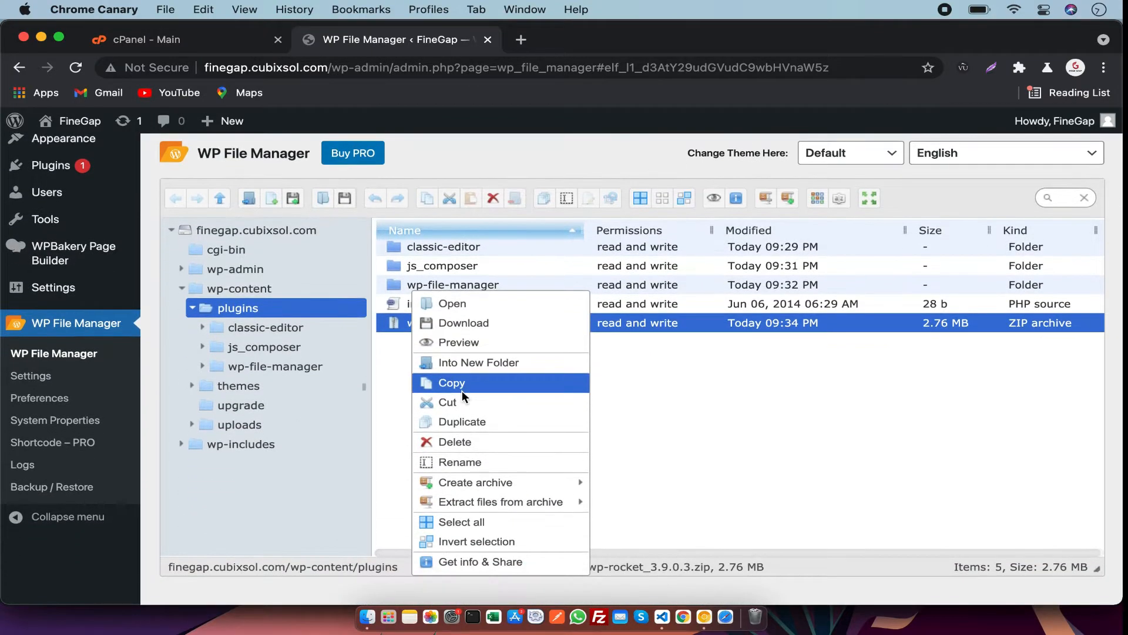
pyautogui.moveTo(582, 503)
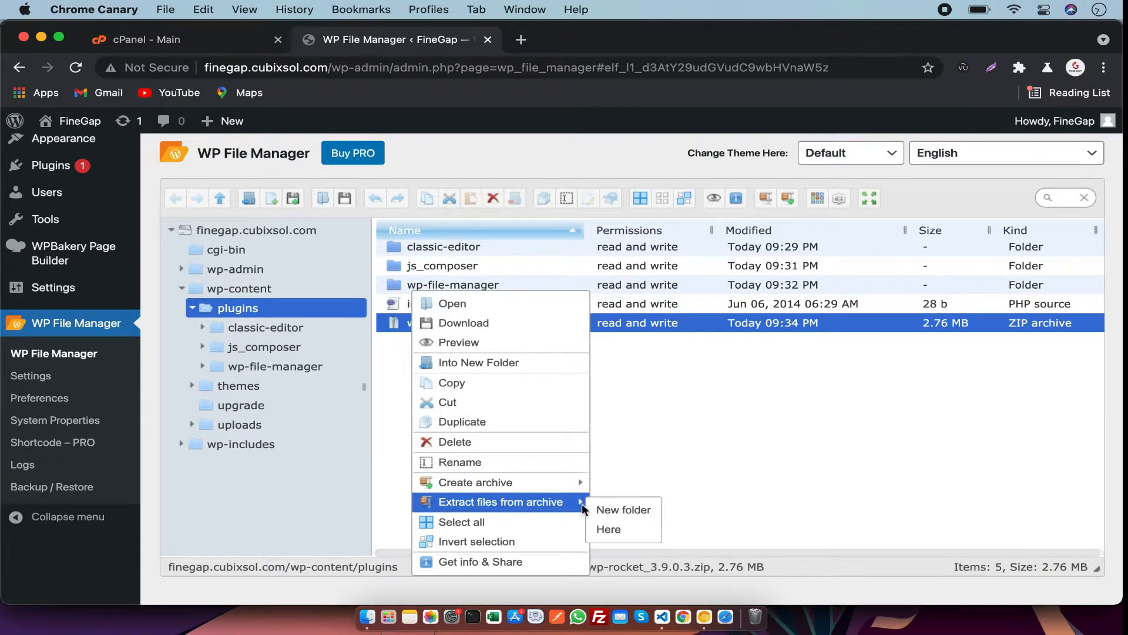
pyautogui.click(622, 529)
pyautogui.click(742, 388)
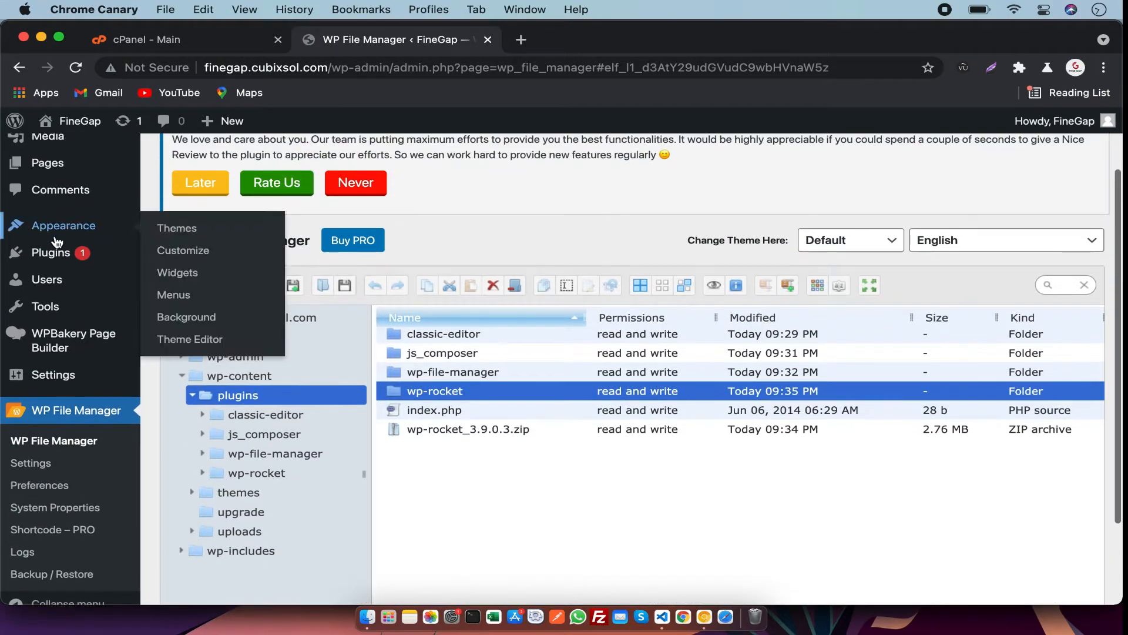
# Open the installed plugins list and activate WP Rocket.
pyautogui.click(111, 253)
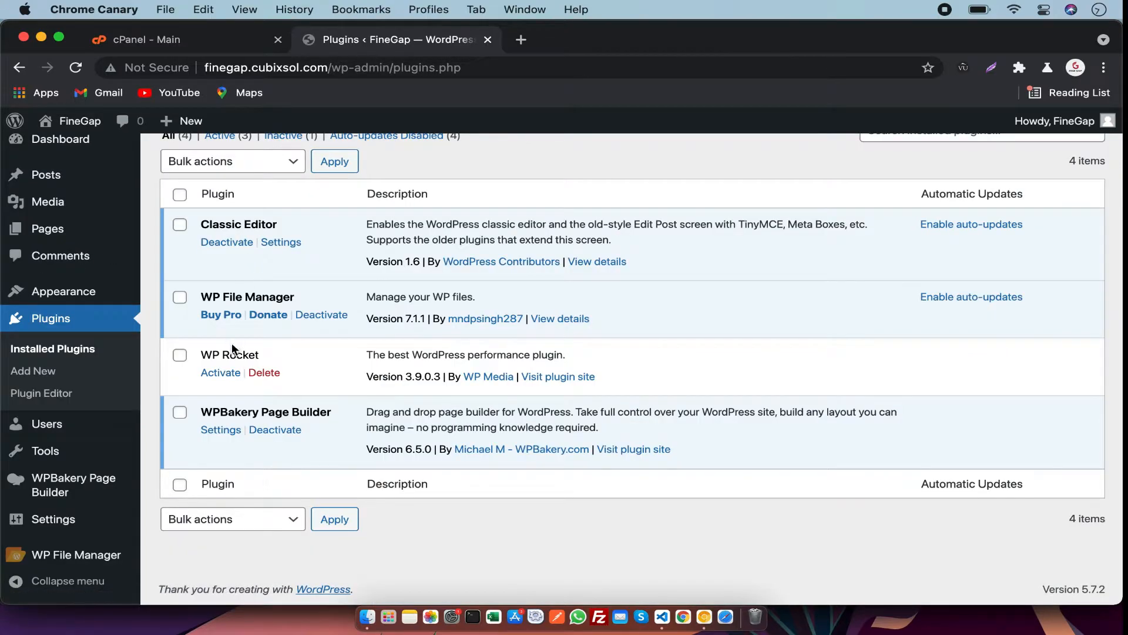
pyautogui.moveTo(262, 355); pyautogui.dragTo(203, 356)
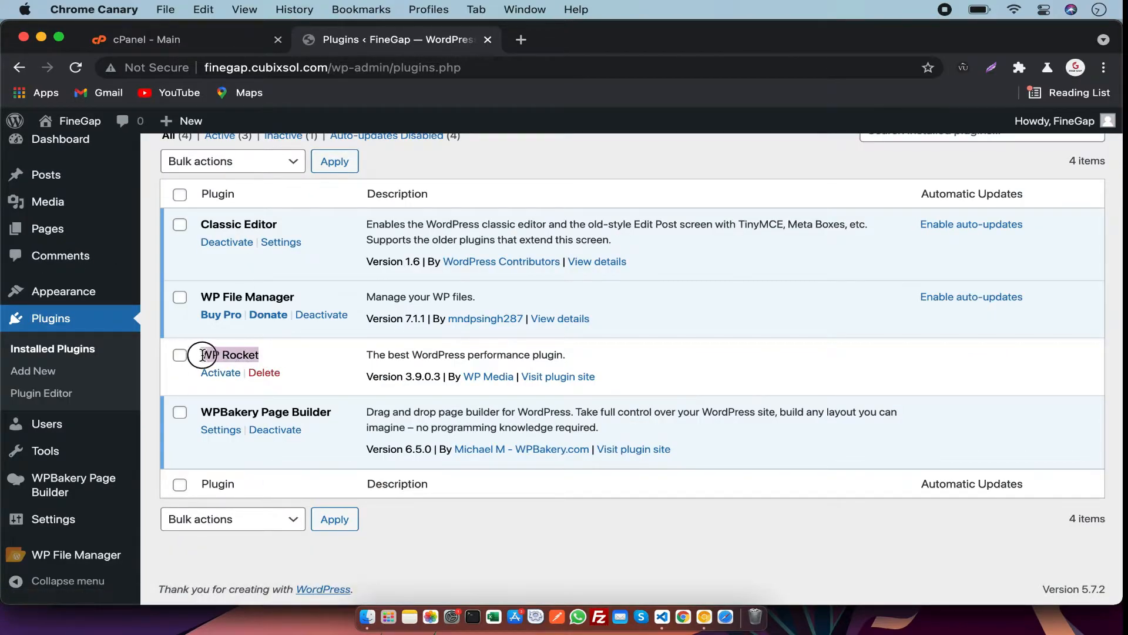
pyautogui.click(229, 374)
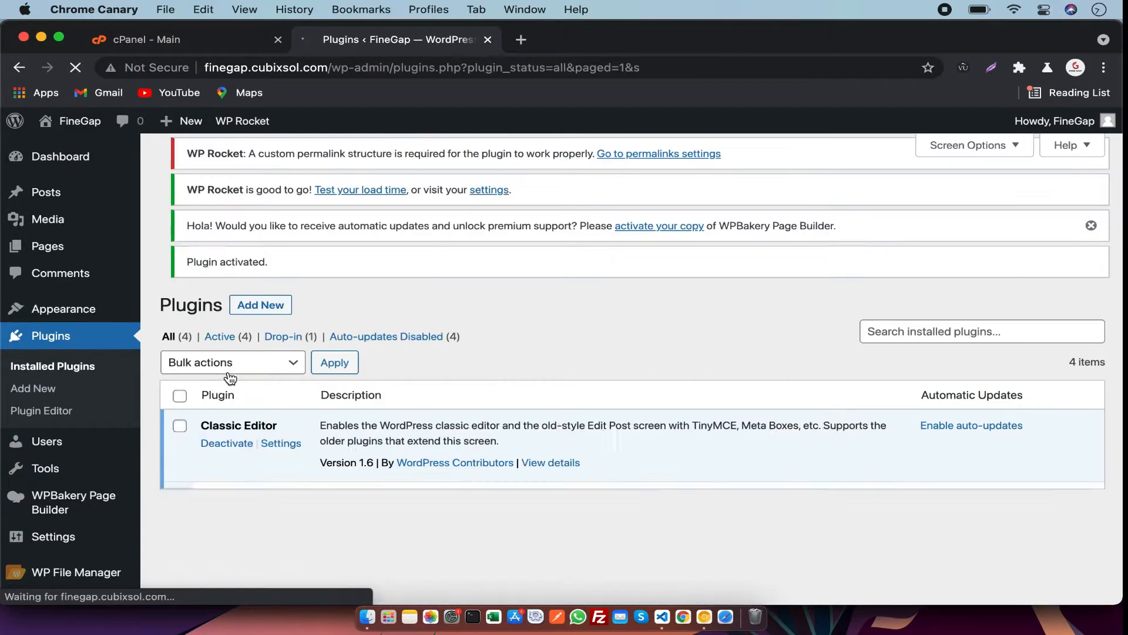
# Deactivate WP Rocket, skipping the feedback survey, and delete the plugin.
pyautogui.scroll(-5, 247, 412)
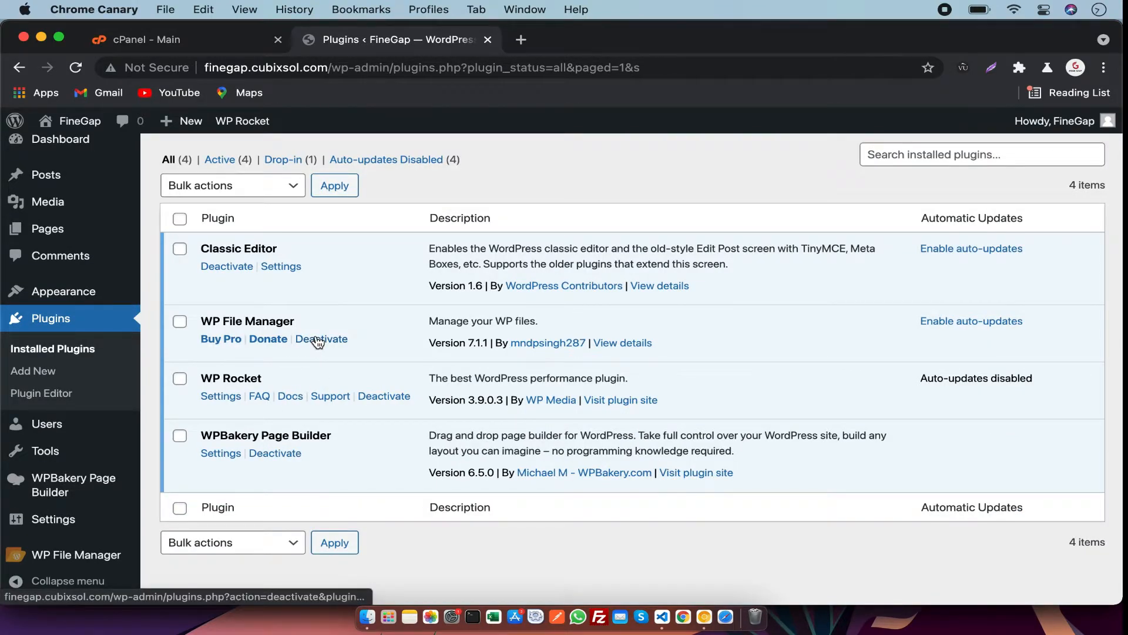
pyautogui.click(376, 397)
pyautogui.click(732, 496)
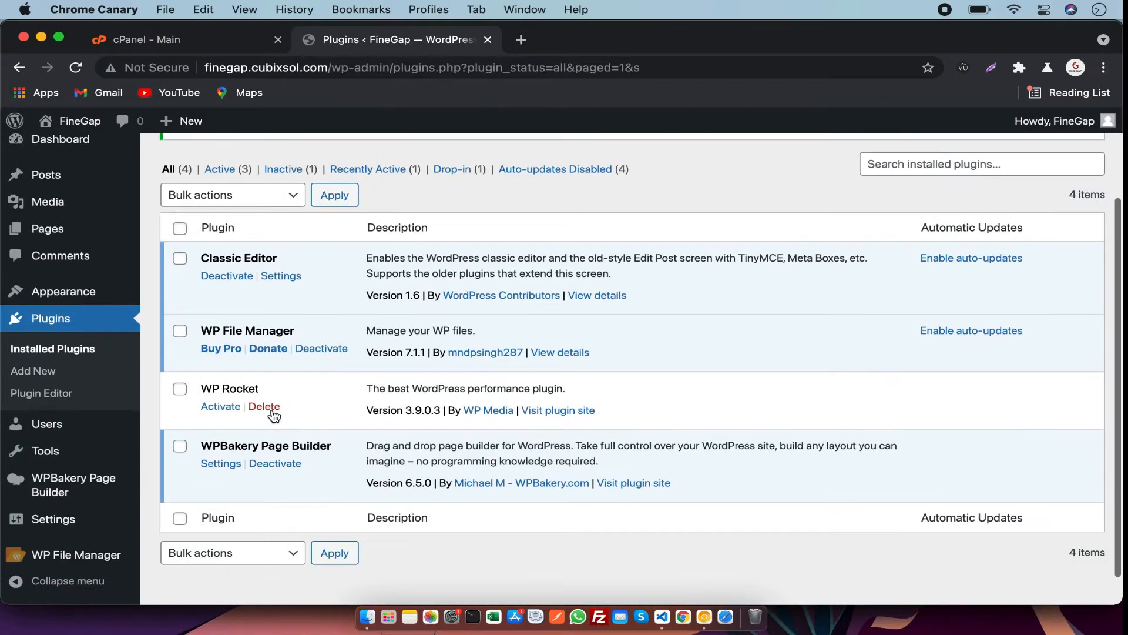
pyautogui.click(259, 406)
pyautogui.press('Return')
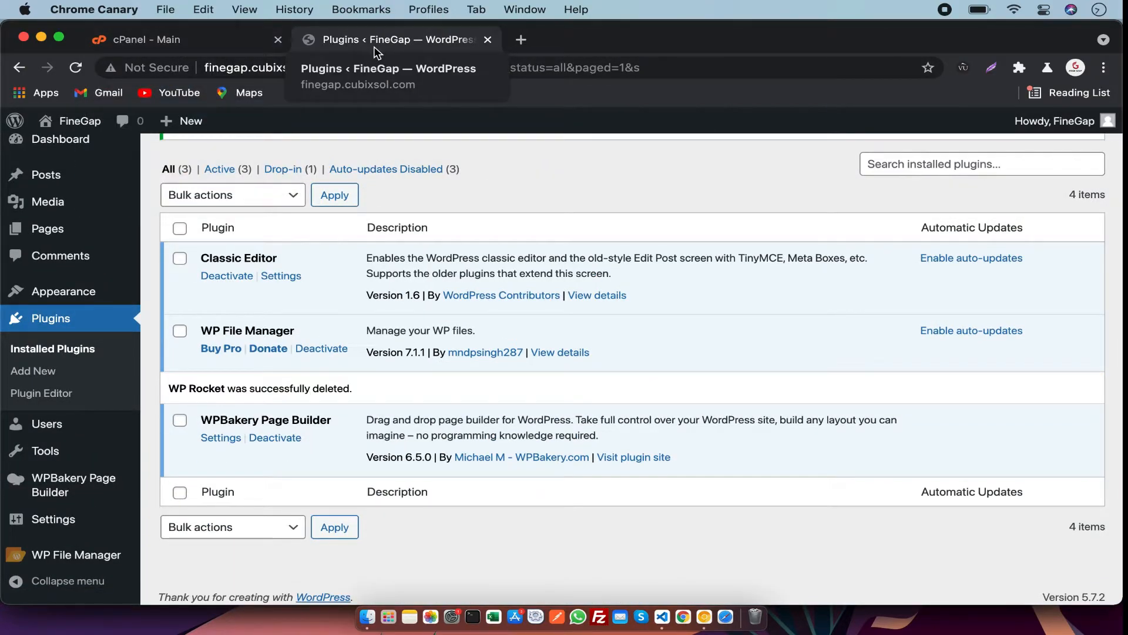
# Switch to cPanel and open File Manager by searching for "file manager".
pyautogui.click(179, 37)
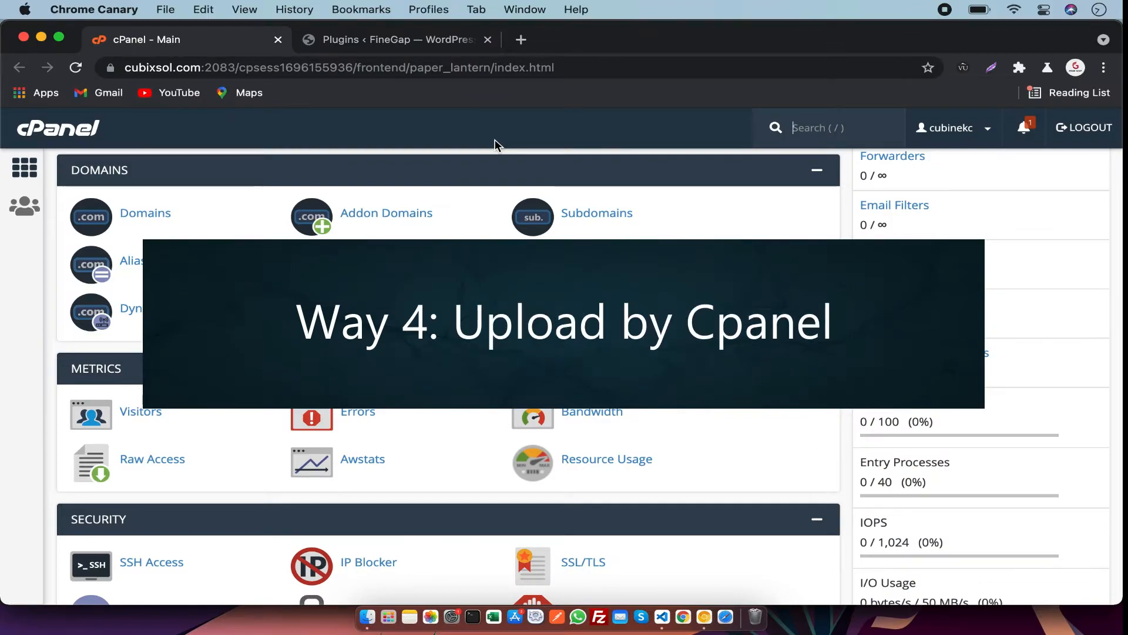
pyautogui.scroll(-3, 495, 139)
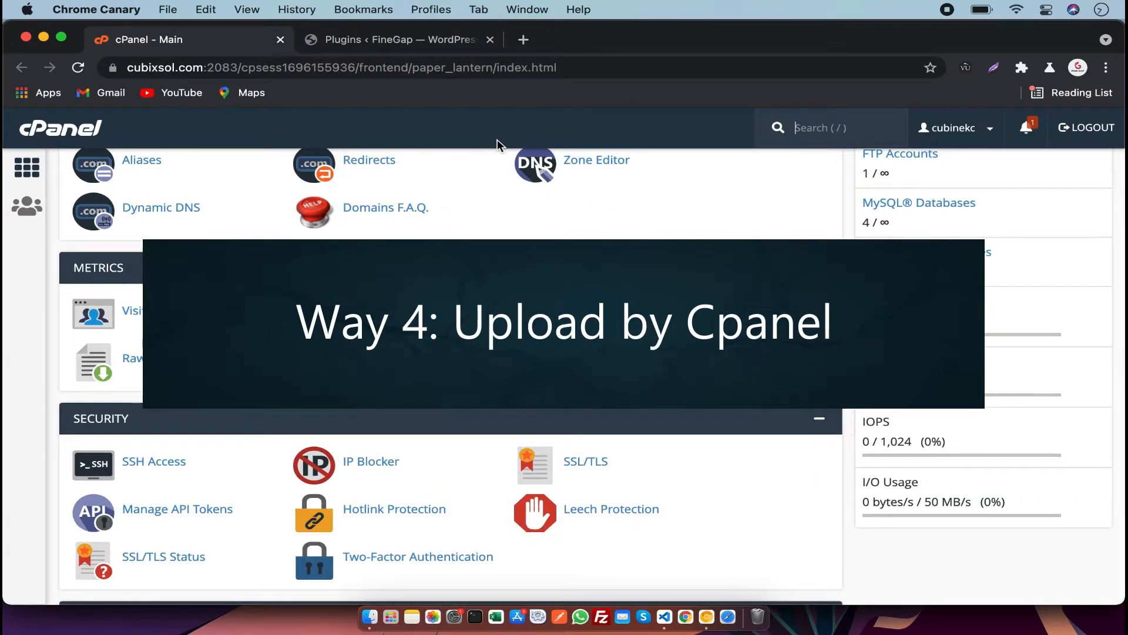
pyautogui.scroll(-5, 413, 267)
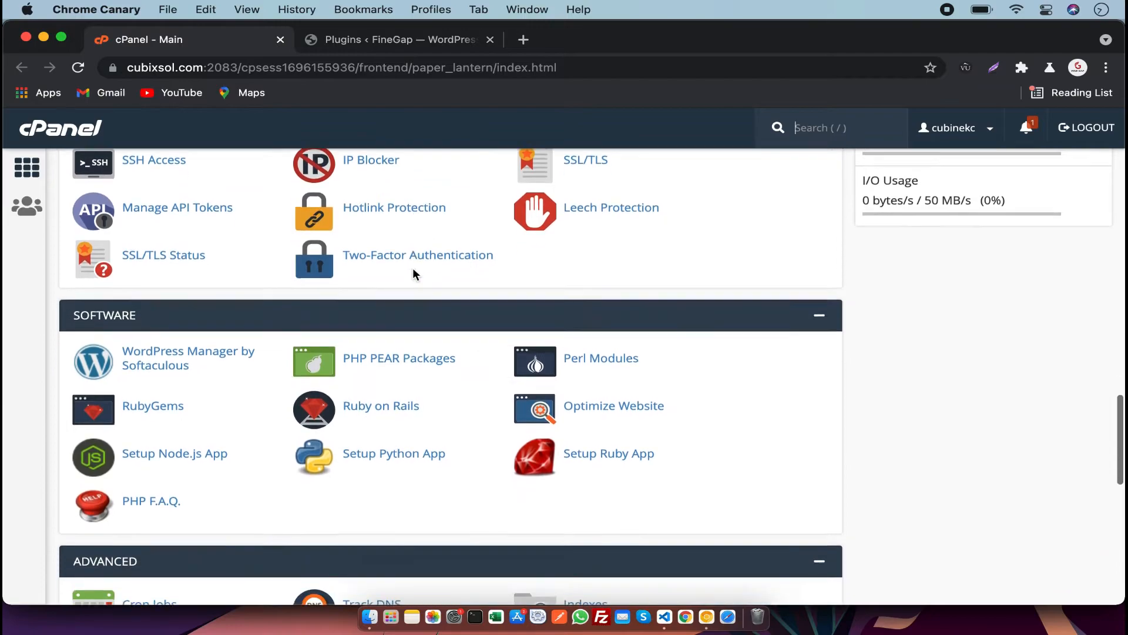
pyautogui.write('file man')
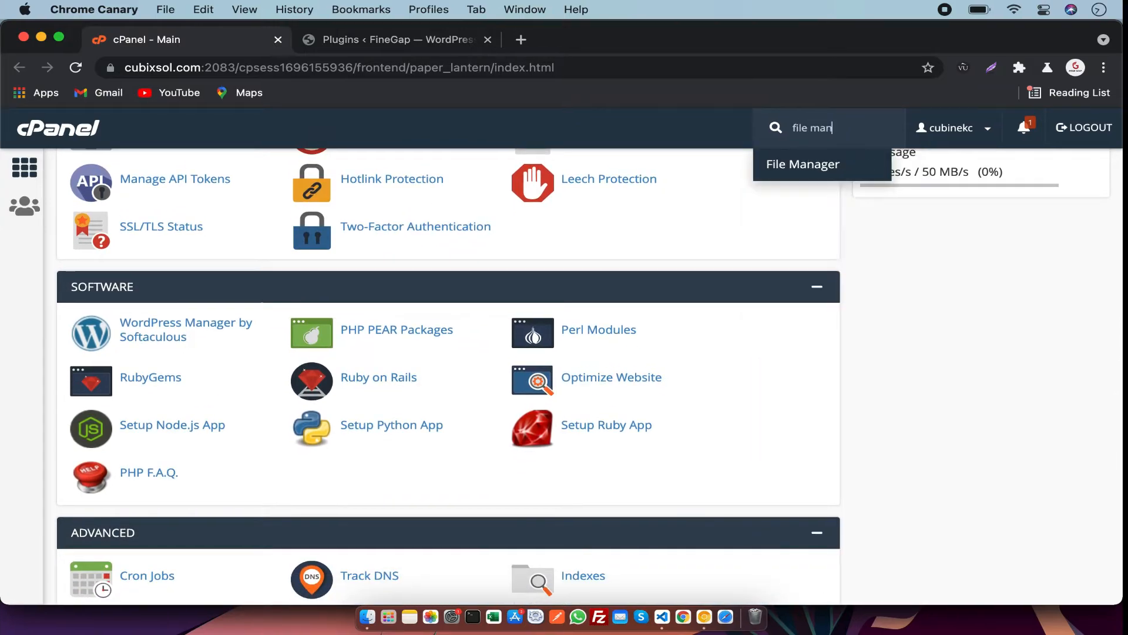
pyautogui.write('ager')
pyautogui.press('Return')
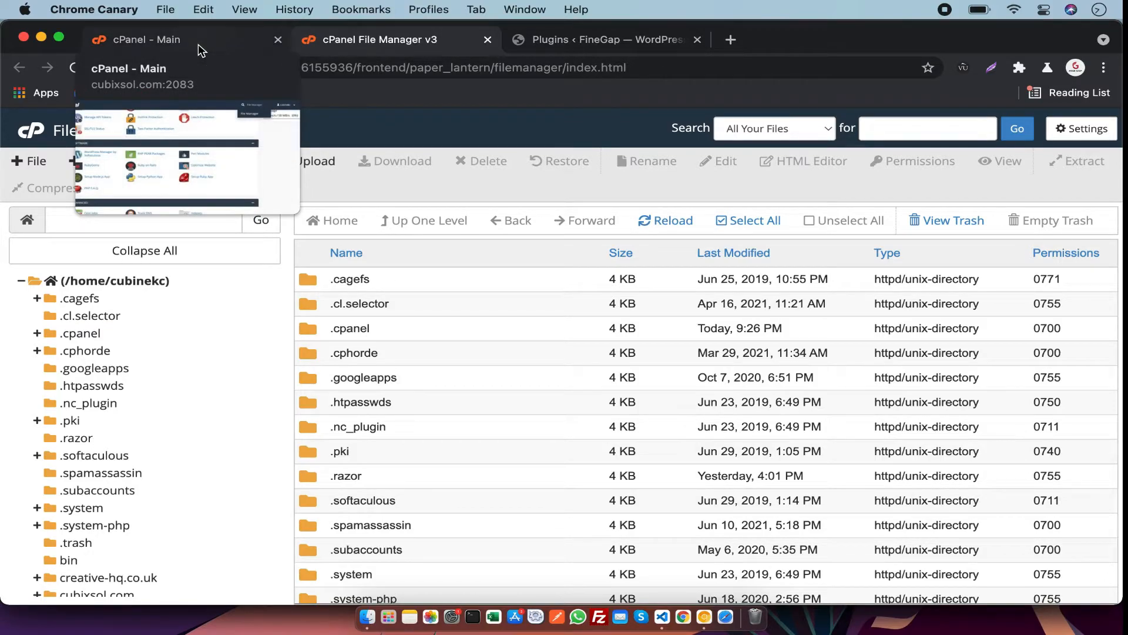
pyautogui.click(198, 43)
pyautogui.scroll(-10, 372, 439)
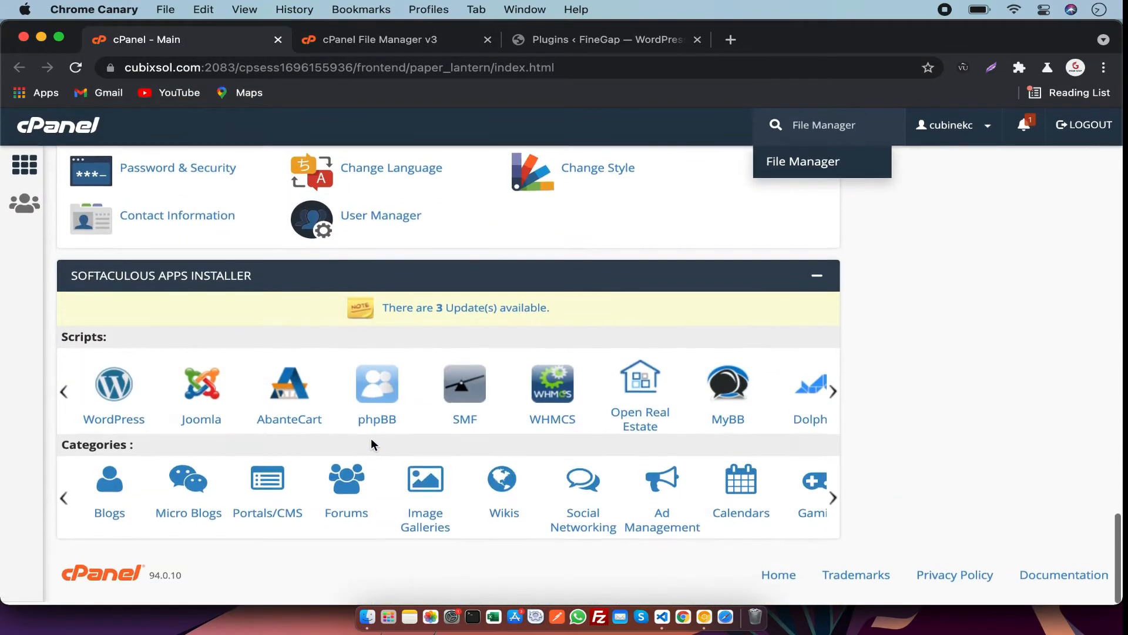
pyautogui.scroll(10, 371, 438)
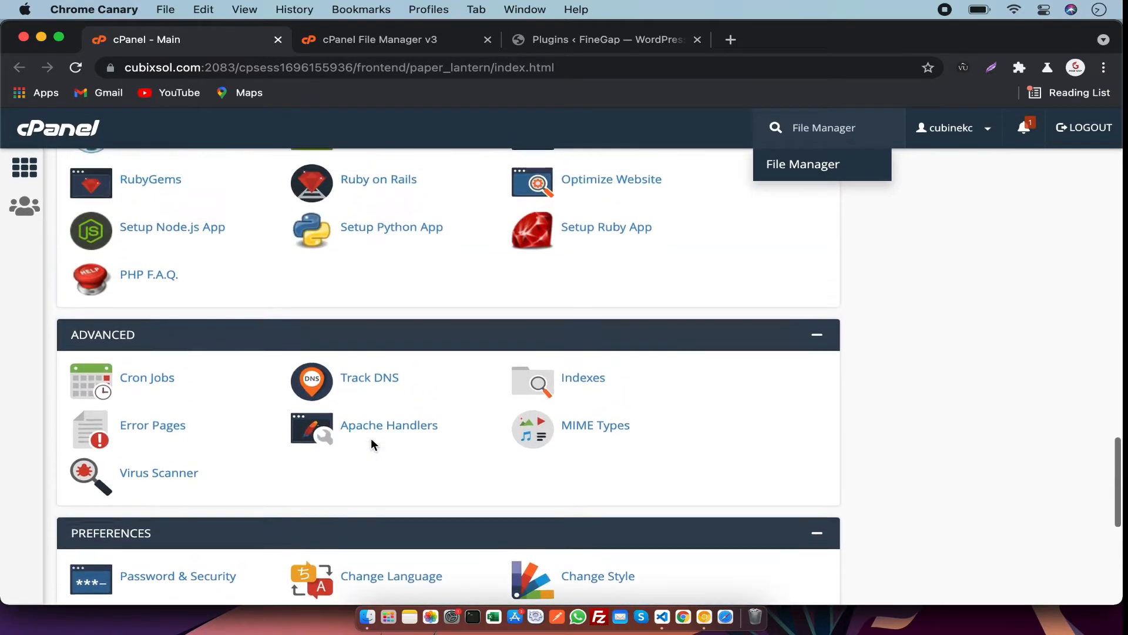
pyautogui.scroll(10, 372, 438)
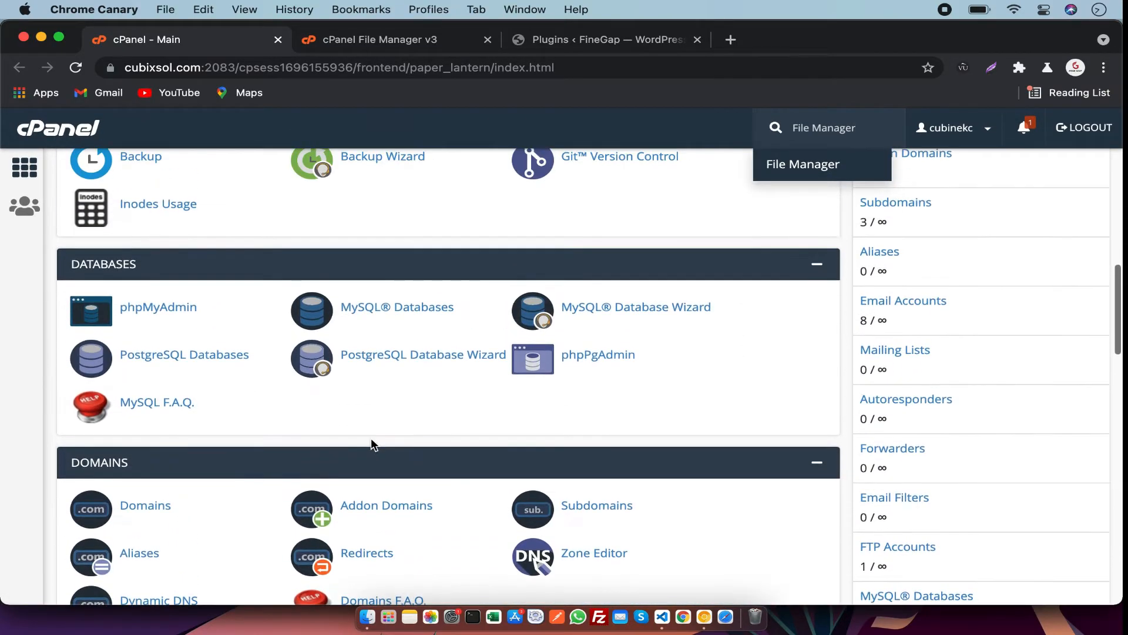
pyautogui.scroll(2, 371, 438)
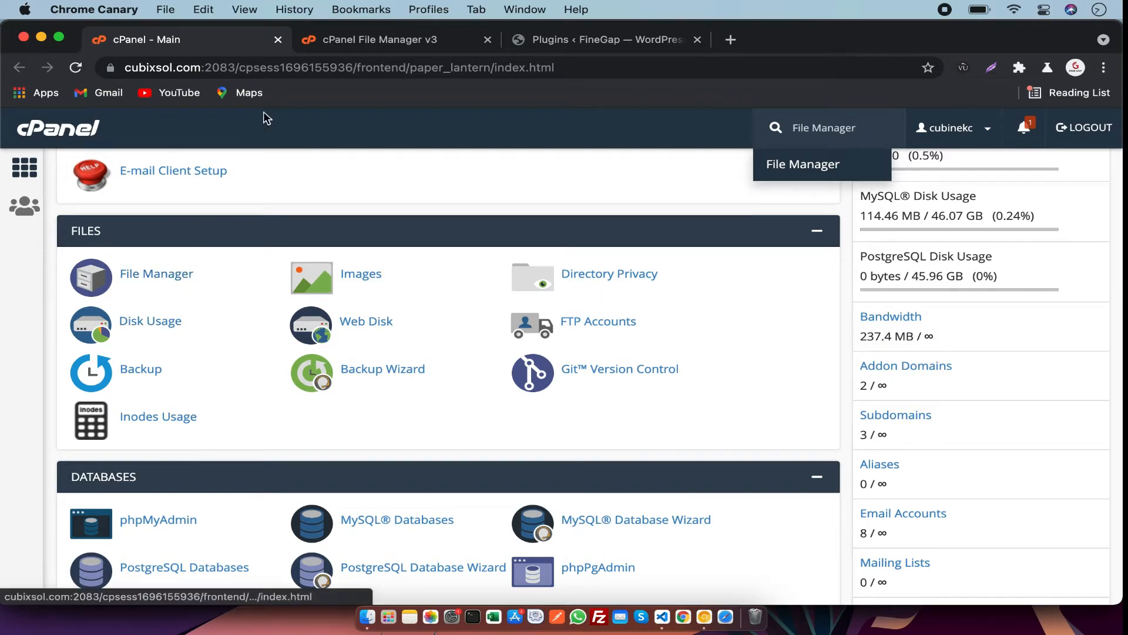
pyautogui.click(371, 30)
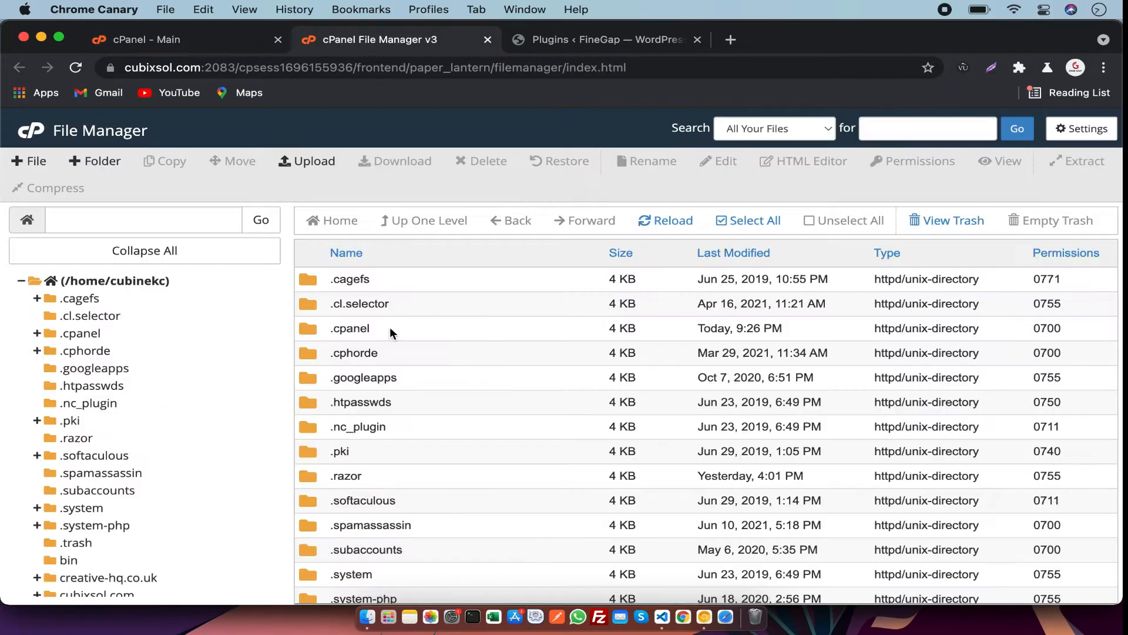
# Navigate into finegap.cubixsol.com, then wp-content, then the plugins folder in cPanel File Manager.
pyautogui.scroll(-10, 389, 327)
pyautogui.scroll(-2, 390, 326)
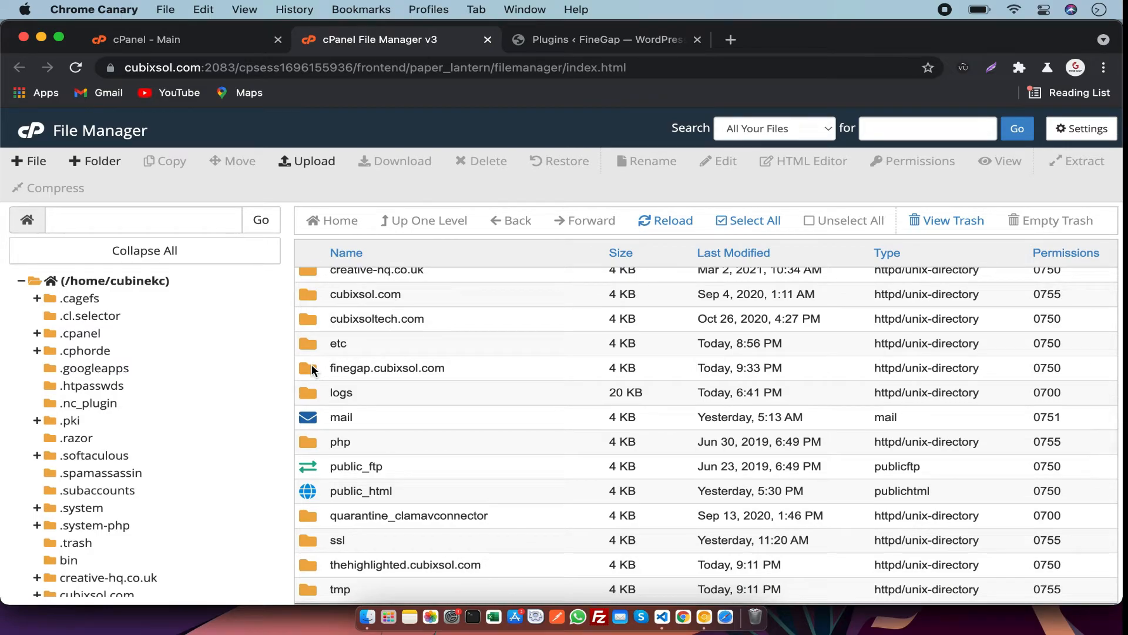
pyautogui.doubleClick(312, 366)
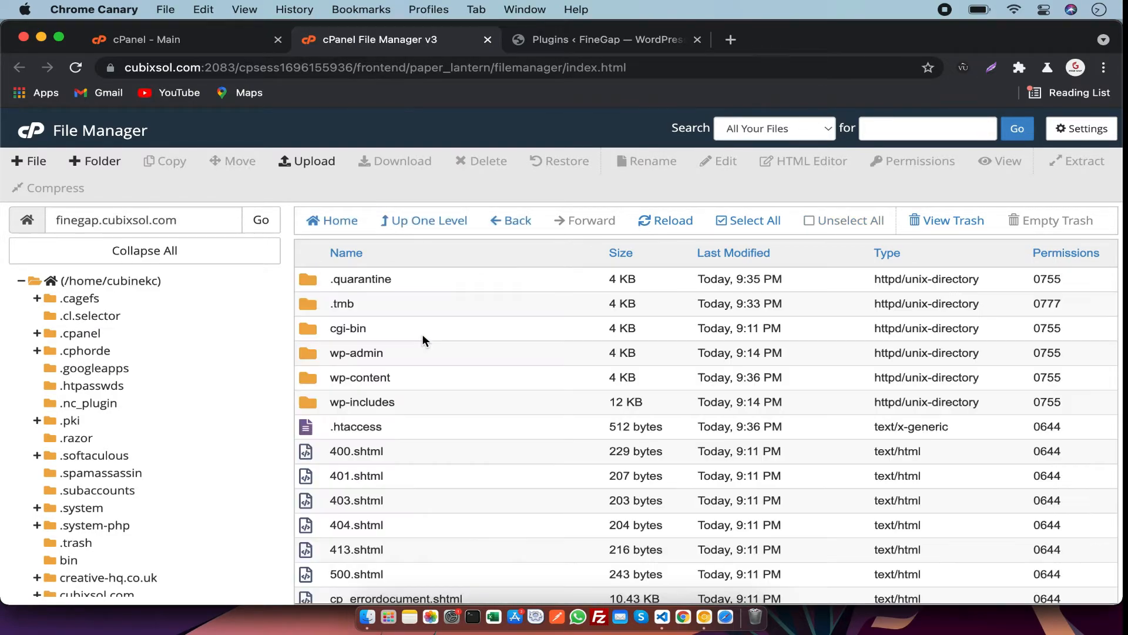
pyautogui.doubleClick(312, 377)
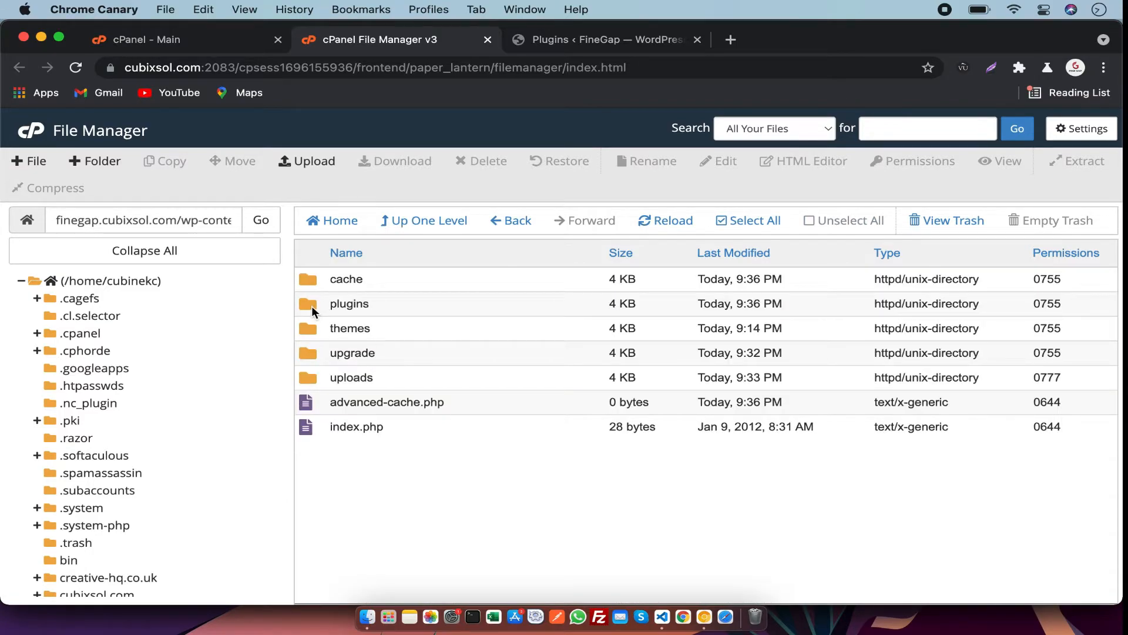
pyautogui.click(311, 306)
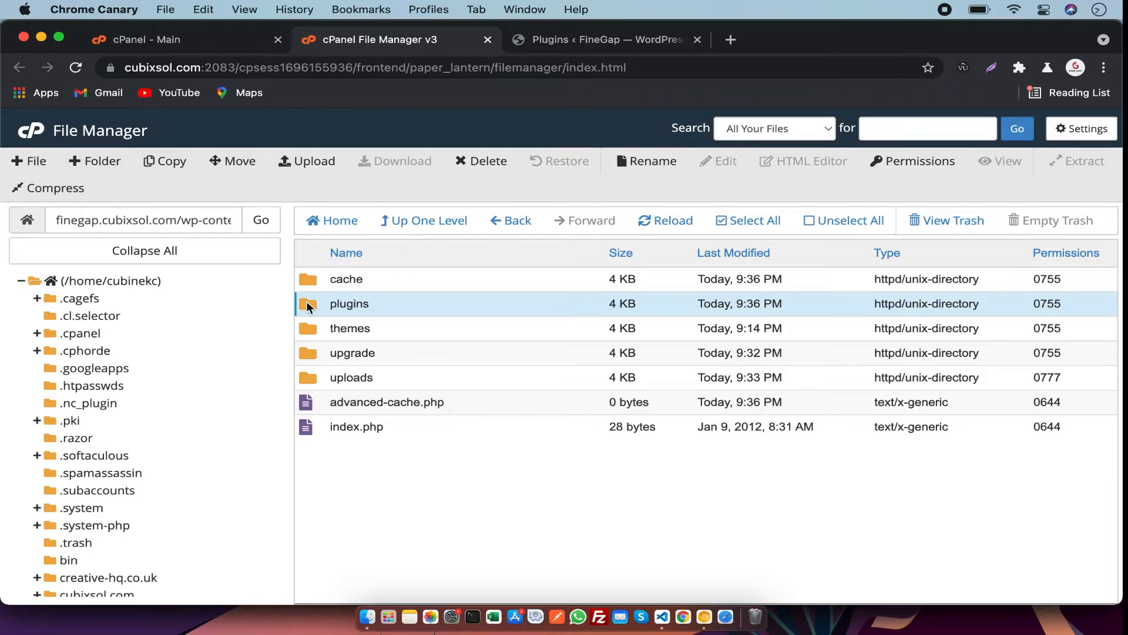
pyautogui.doubleClick(306, 302)
# Delete wp-rocket_3.9.0.3.zip from the plugins folder, moving it to the trash.
pyautogui.click(374, 377)
pyautogui.rightClick(375, 379)
pyautogui.click(415, 531)
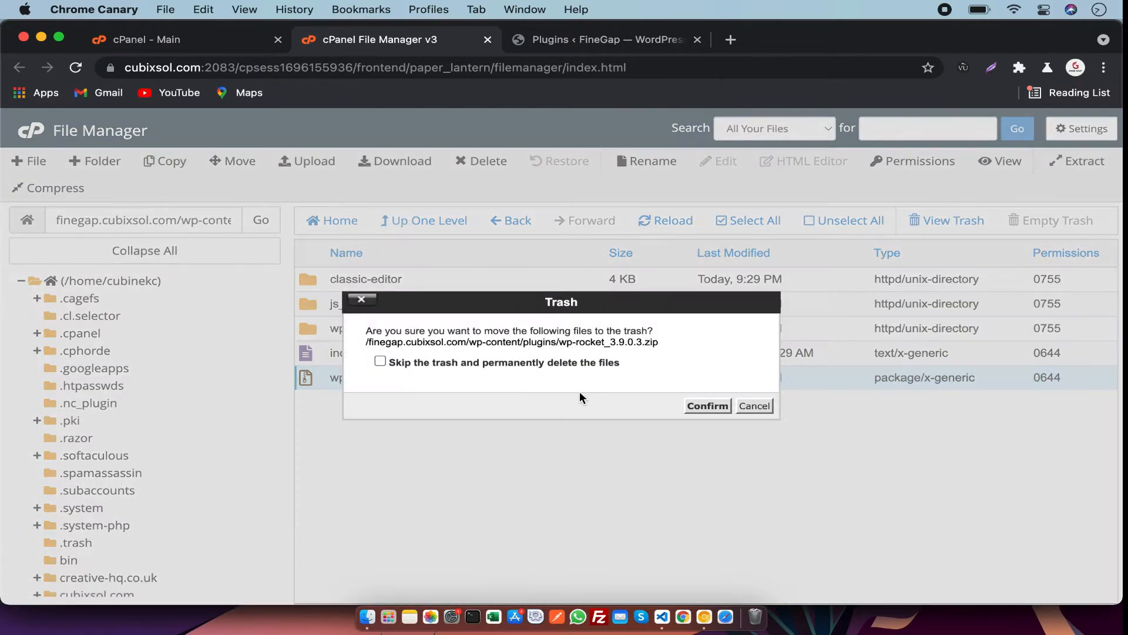
pyautogui.click(700, 403)
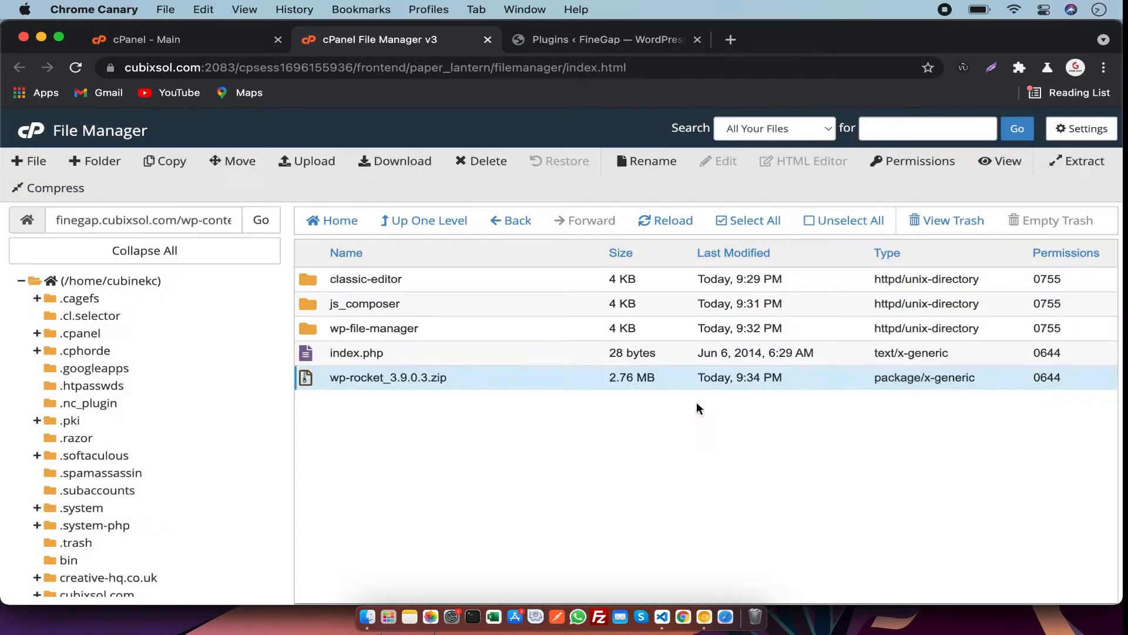
# Upload wp-rocket_3.9.0.3.zip into the plugins folder through the file upload page.
pyautogui.click(305, 162)
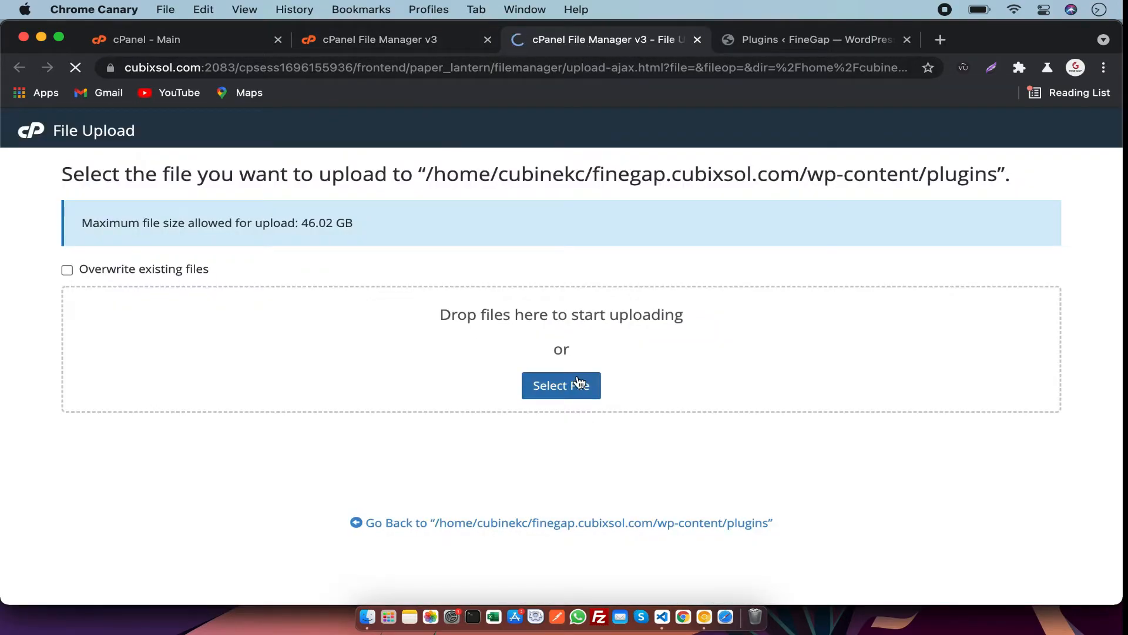
pyautogui.click(573, 385)
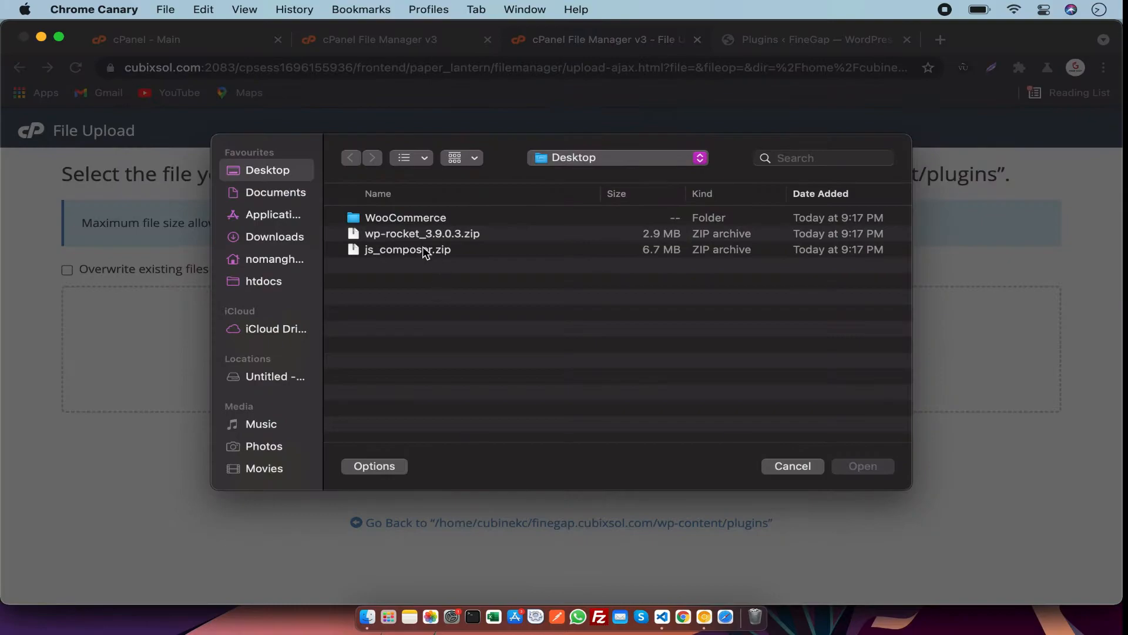
pyautogui.click(405, 234)
pyautogui.doubleClick(405, 233)
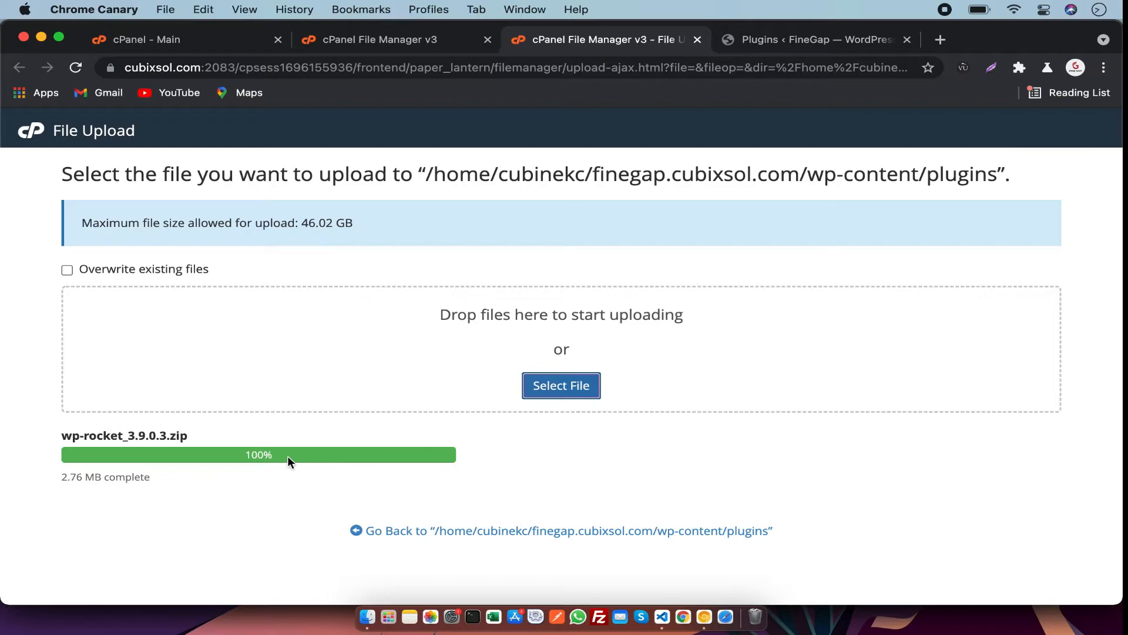
pyautogui.moveTo(273, 454); pyautogui.dragTo(240, 456)
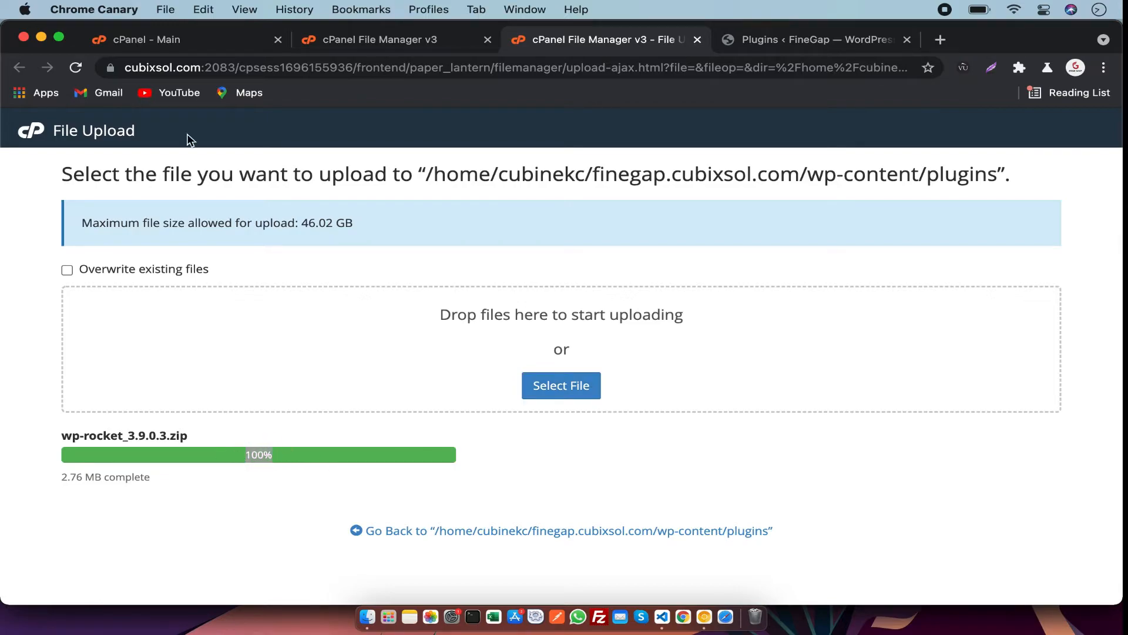
# Reload the plugins folder listing and check the WordPress plugins page and cPanel home.
pyautogui.click(379, 39)
pyautogui.click(674, 222)
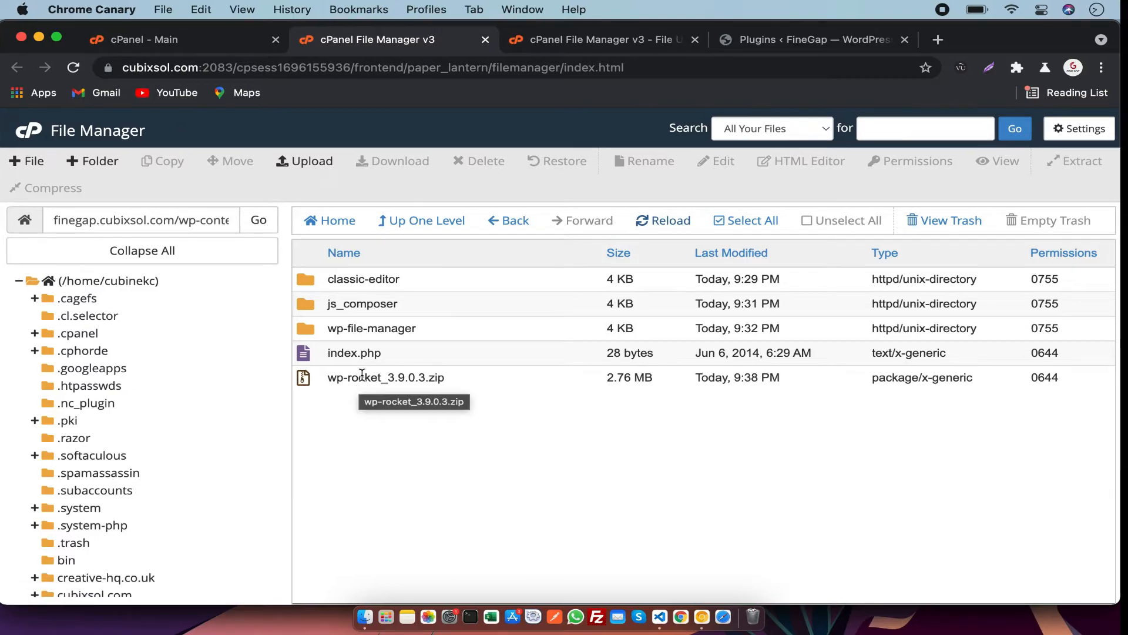
pyautogui.click(782, 39)
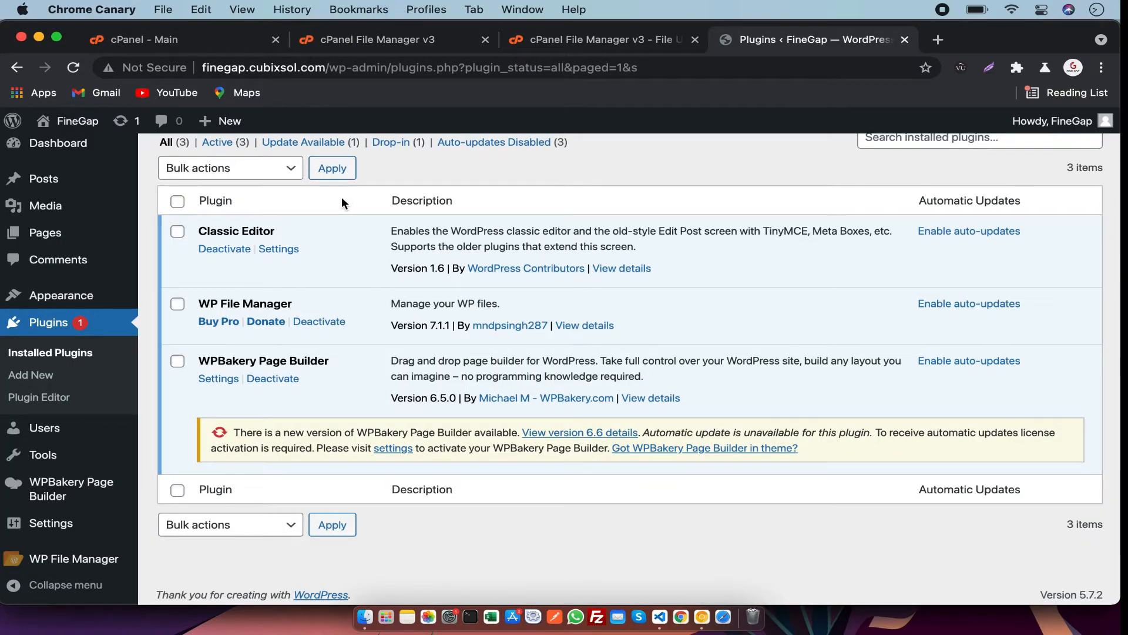
pyautogui.click(410, 44)
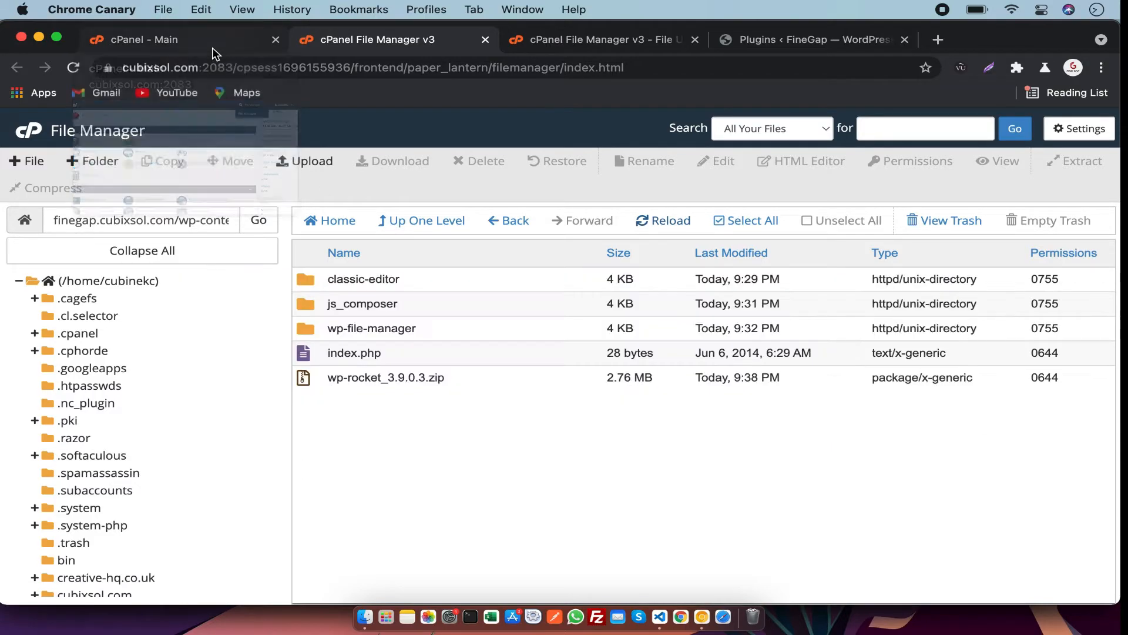
pyautogui.click(213, 49)
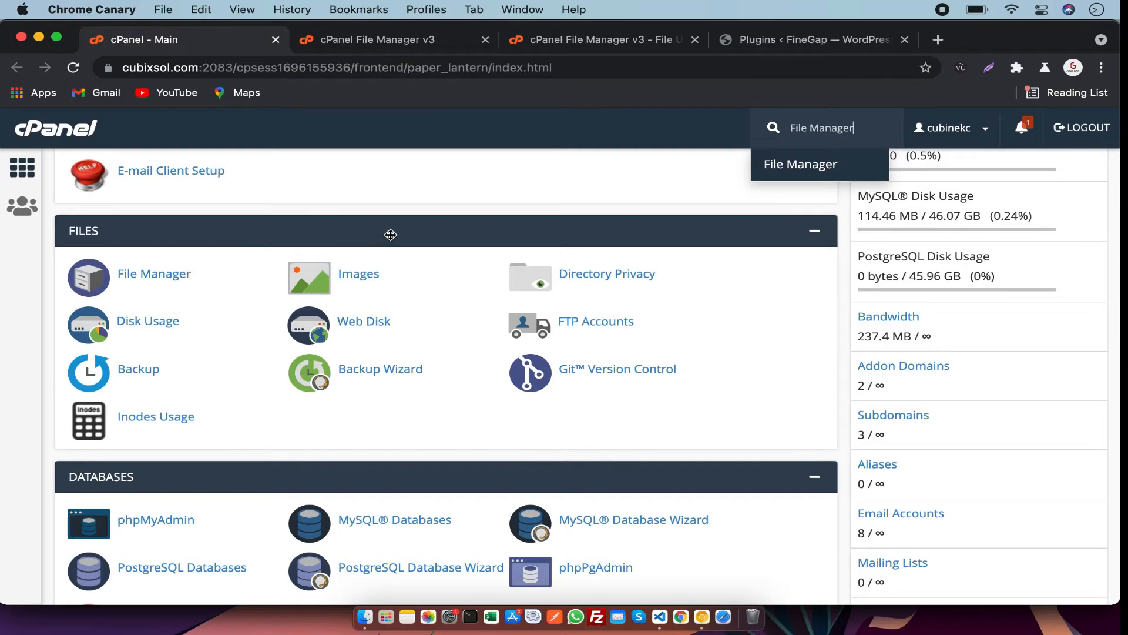
# Scroll through the cPanel home's Files section and search the page for ftp.
pyautogui.scroll(6, 391, 235)
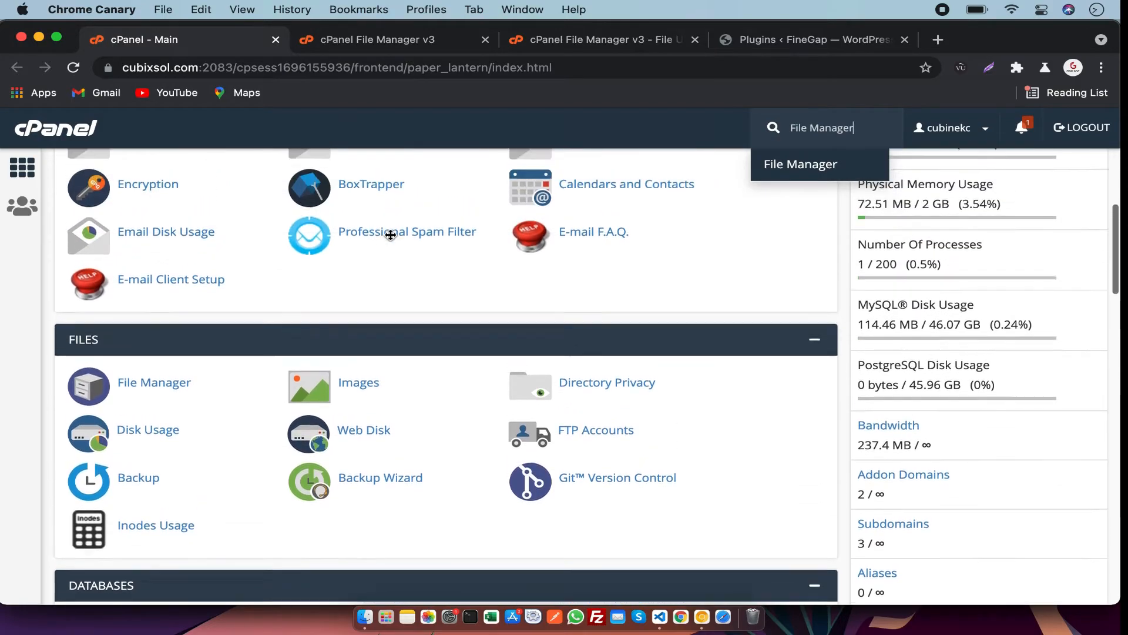
pyautogui.scroll(1, 393, 232)
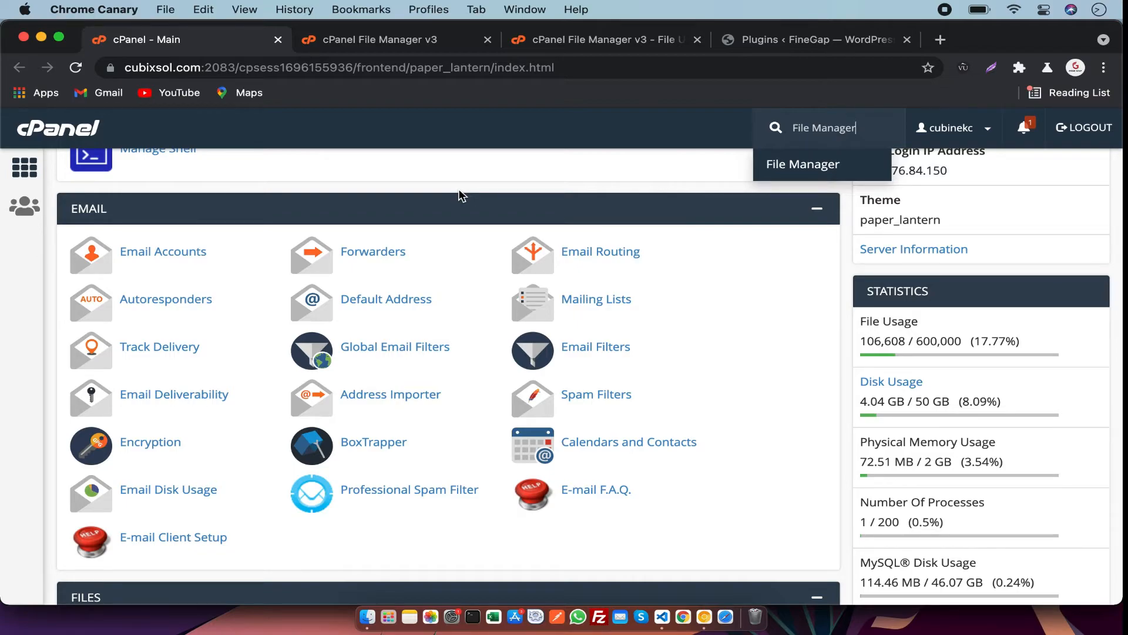
pyautogui.scroll(1, 461, 196)
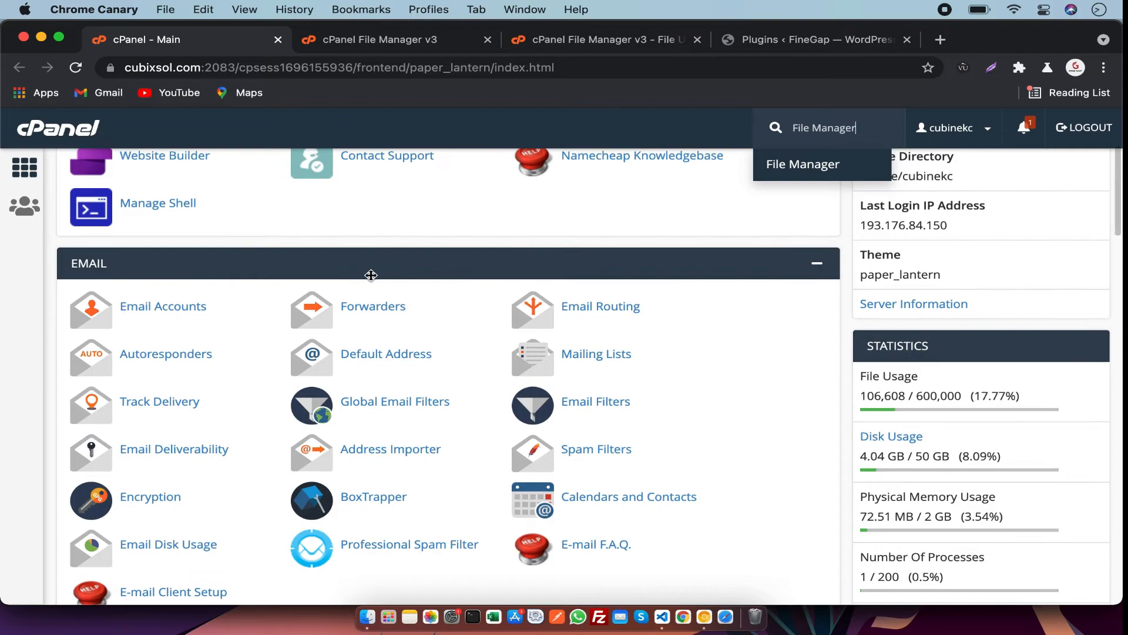
pyautogui.scroll(4, 372, 281)
pyautogui.scroll(-10, 370, 273)
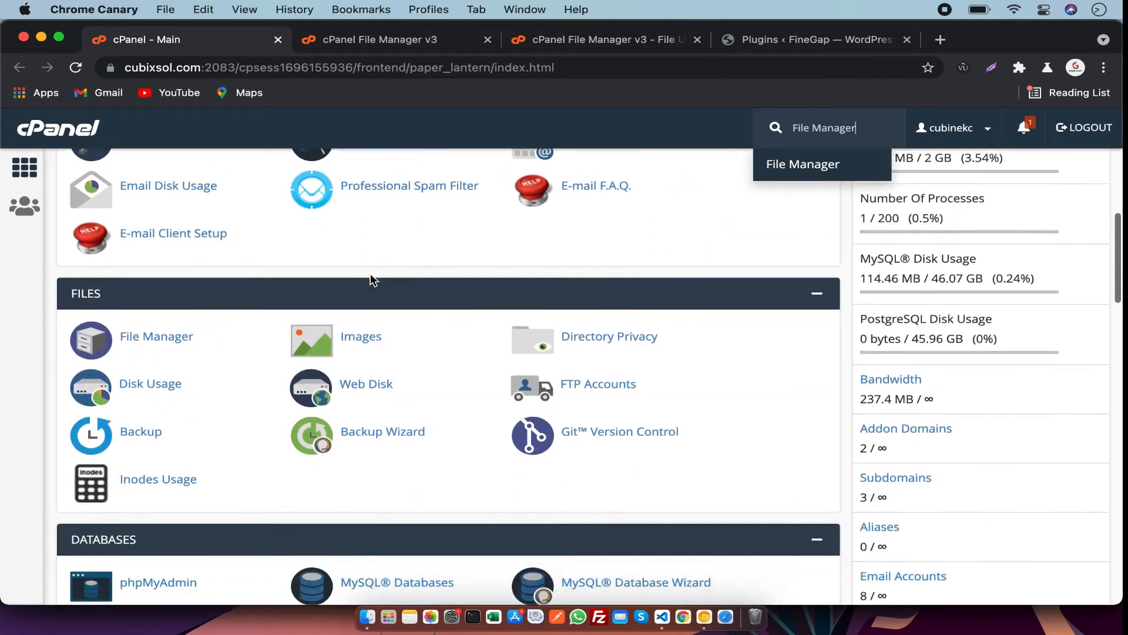
pyautogui.press('Escape')
pyautogui.press('super+f')
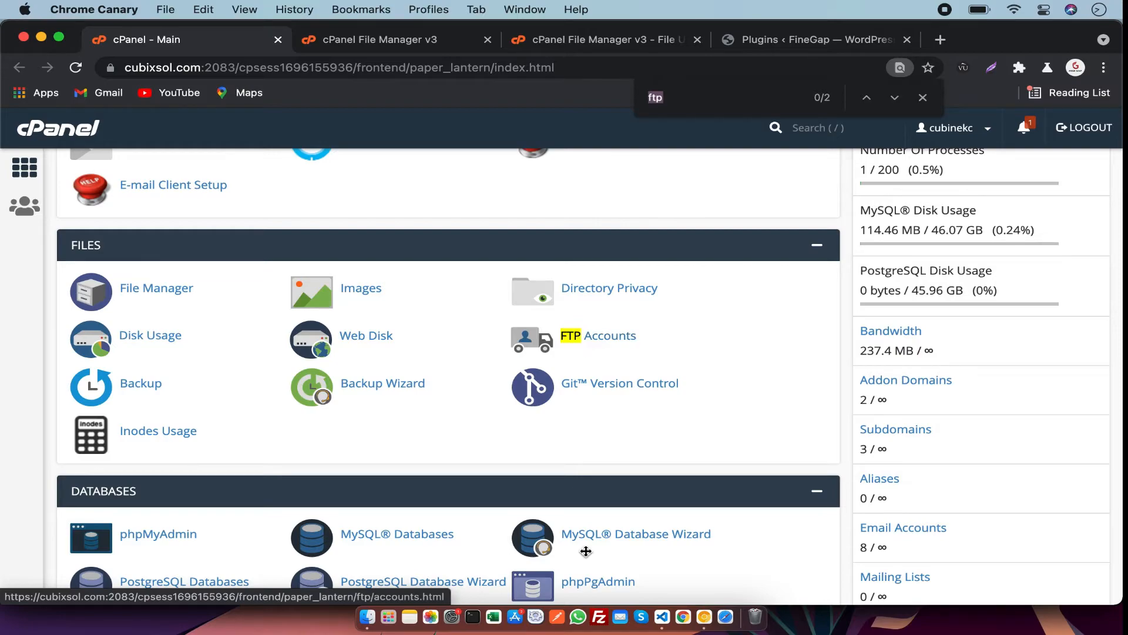
# Switch to FileZilla, open the Site Manager and add a new site named FineGap.
pyautogui.click(662, 617)
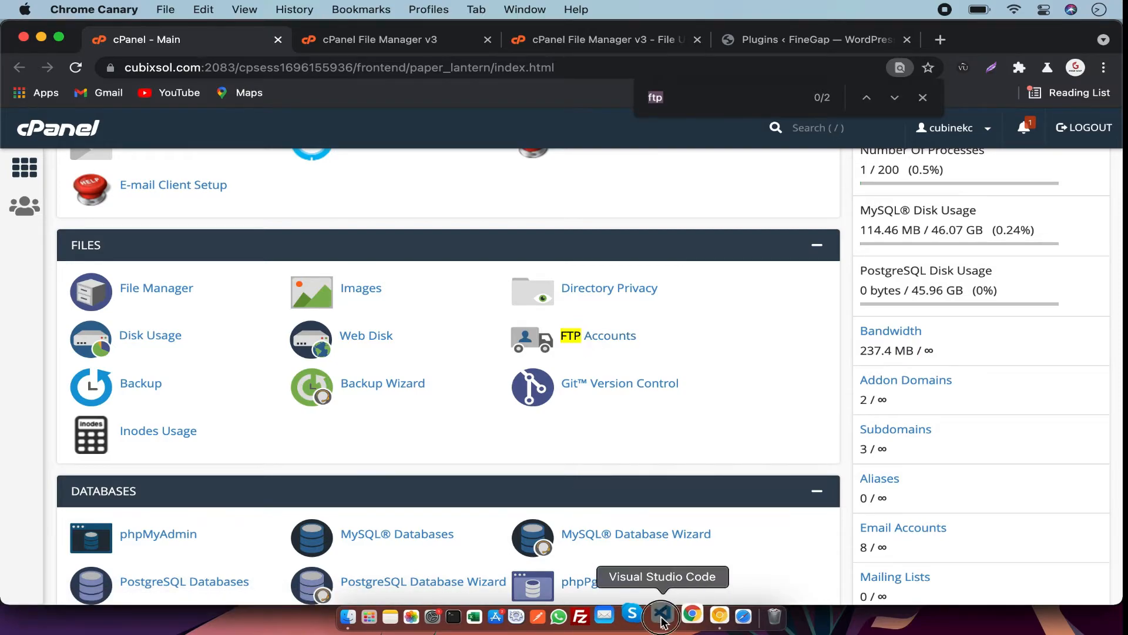
pyautogui.click(598, 614)
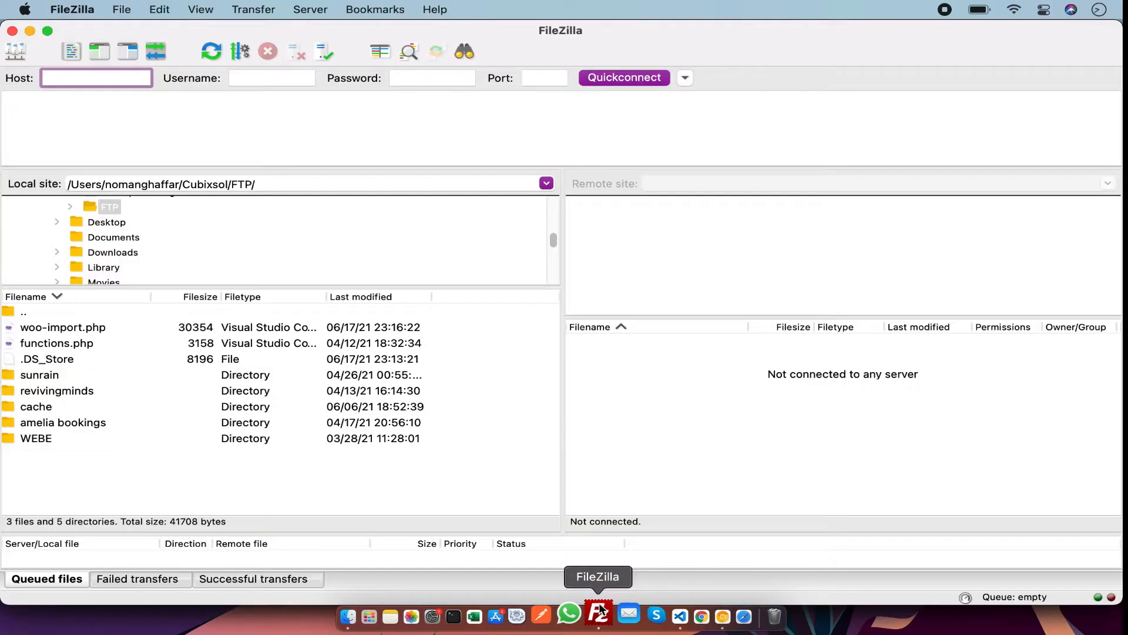
pyautogui.click(16, 51)
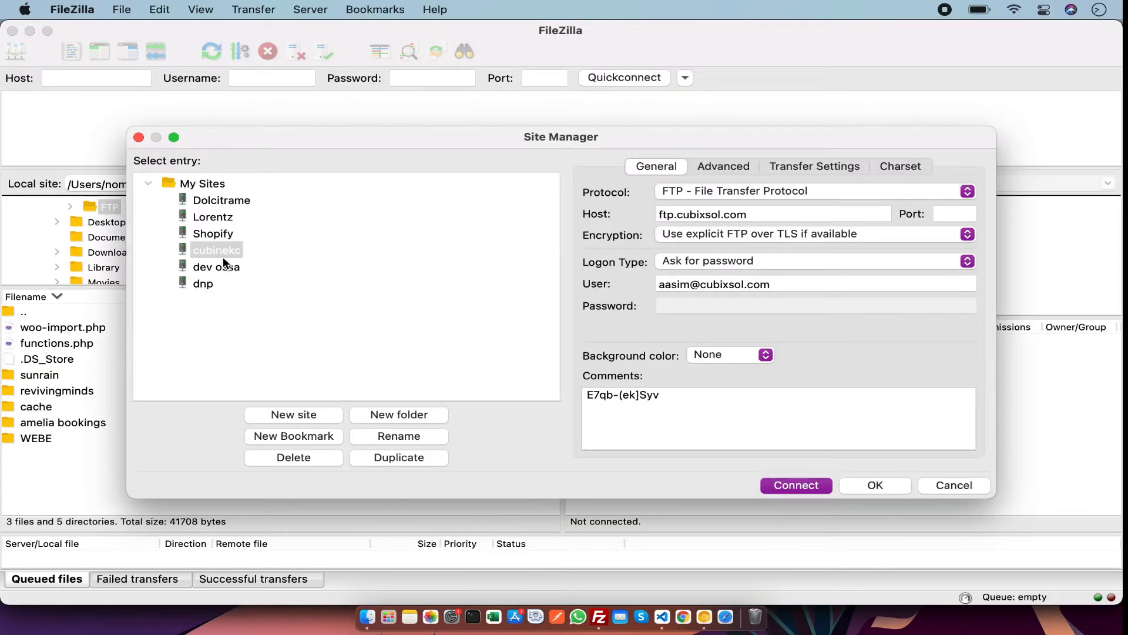
pyautogui.click(294, 414)
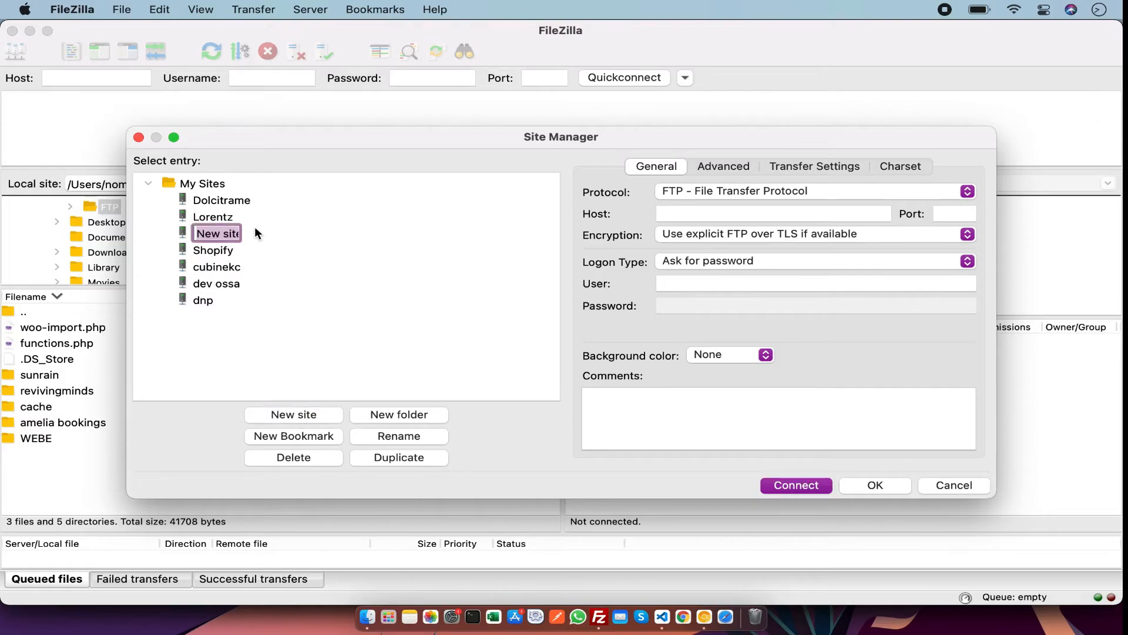
pyautogui.write('FineGap')
pyautogui.click(698, 438)
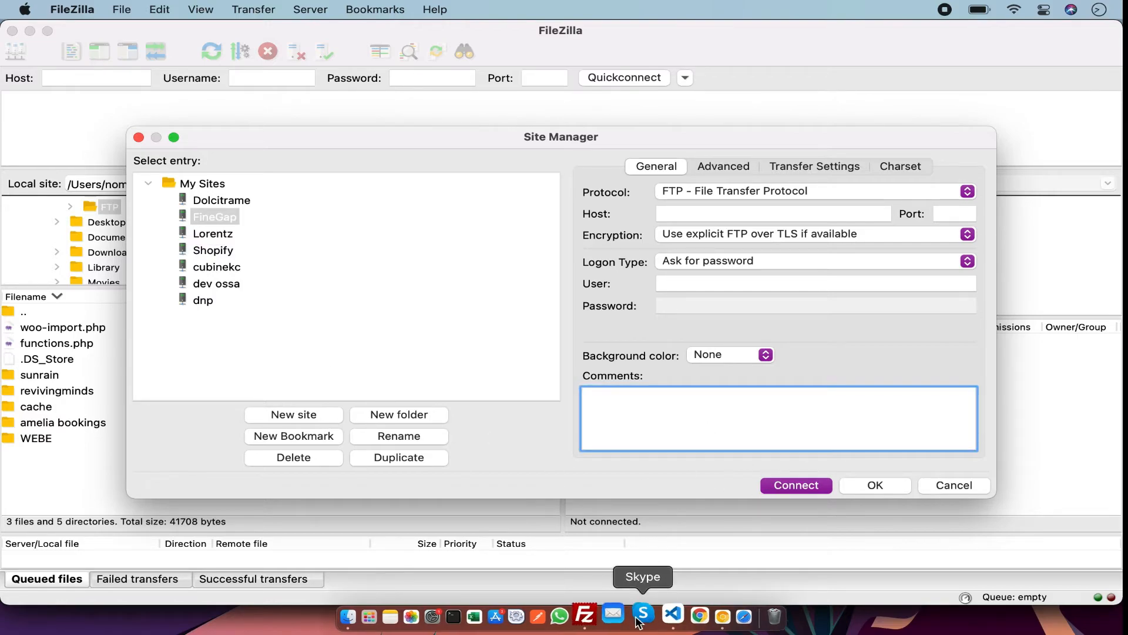
# Copy the FTP username from the notes file and paste it into the FineGap site's User field.
pyautogui.click(662, 617)
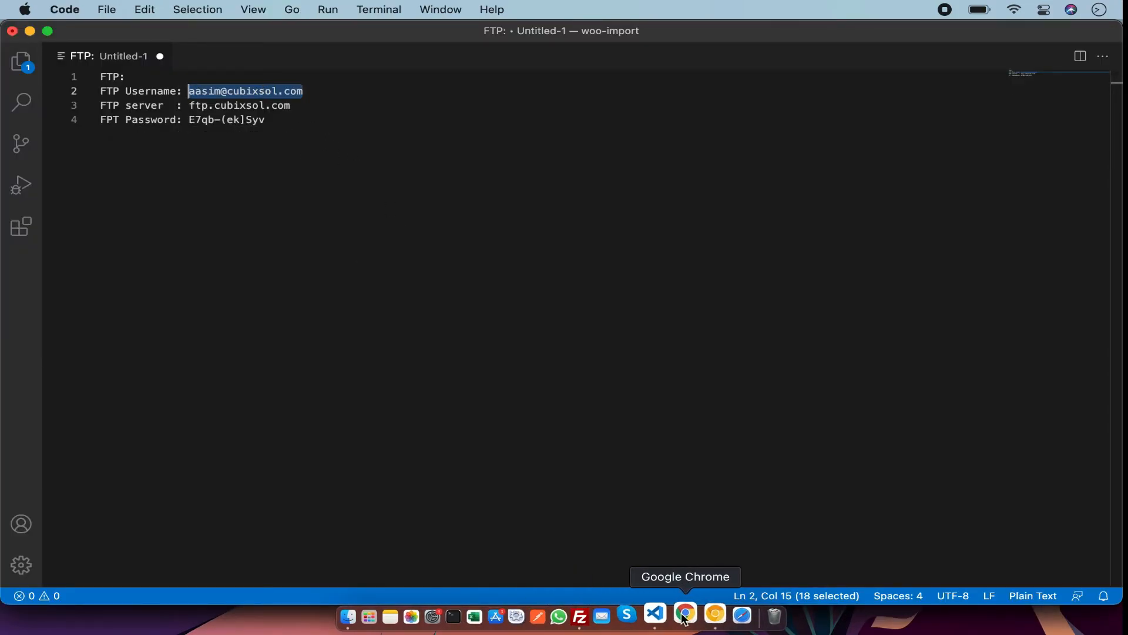
pyautogui.click(606, 619)
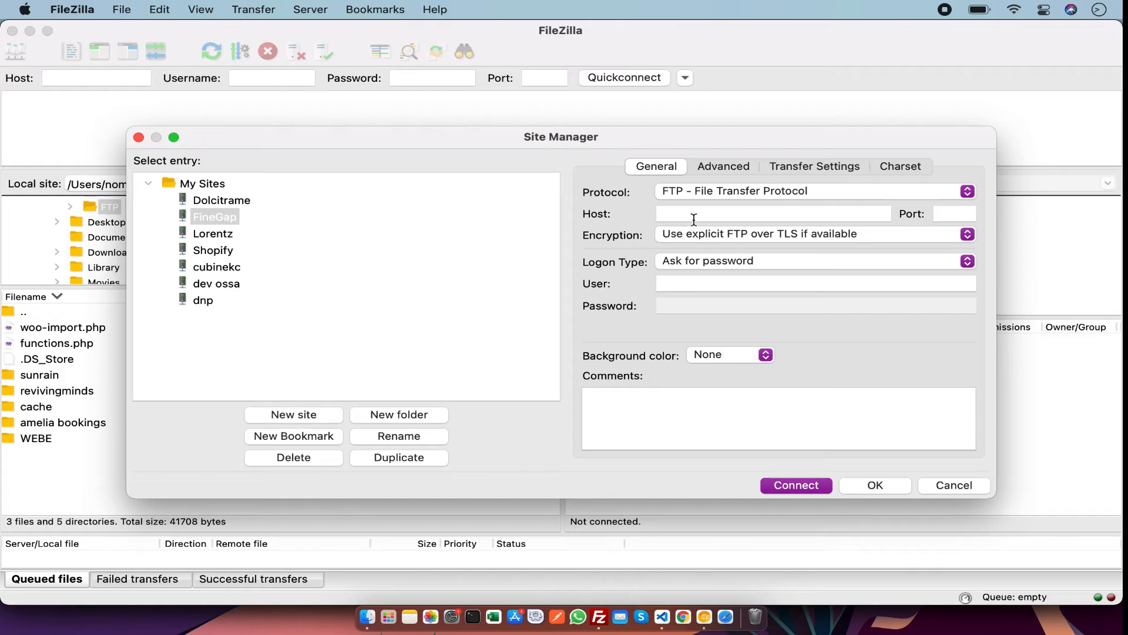
pyautogui.click(691, 214)
pyautogui.press('super+v')
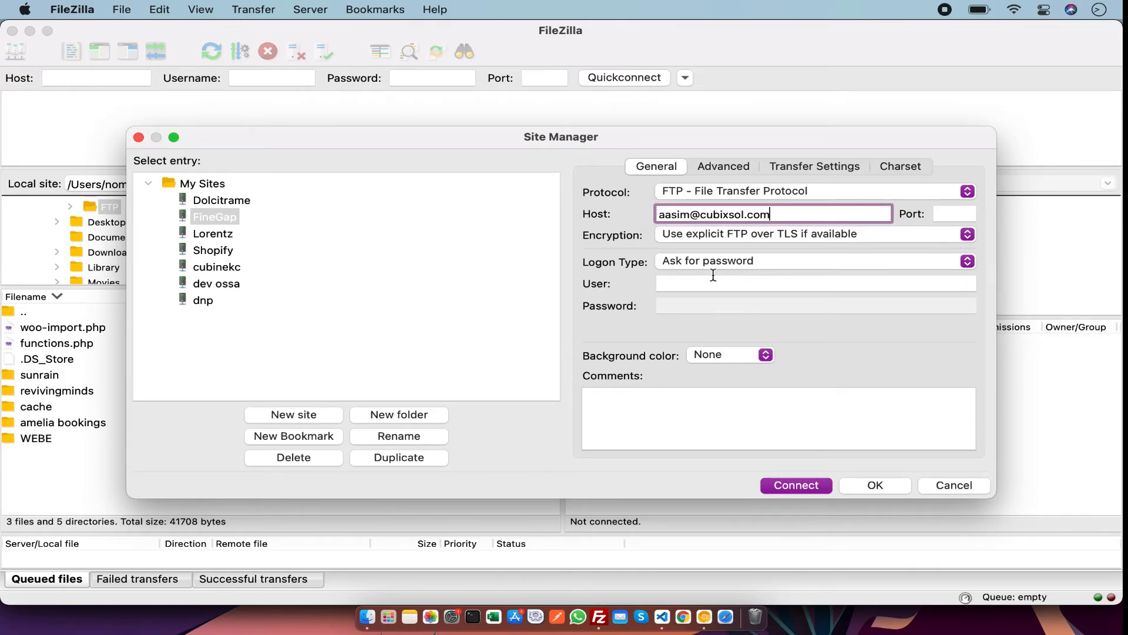
pyautogui.click(752, 284)
pyautogui.press('super+v')
# Copy the FTP server address and set the site's Host to ftp.cubixsol.com and Port to 21.
pyautogui.press('super+Tab')
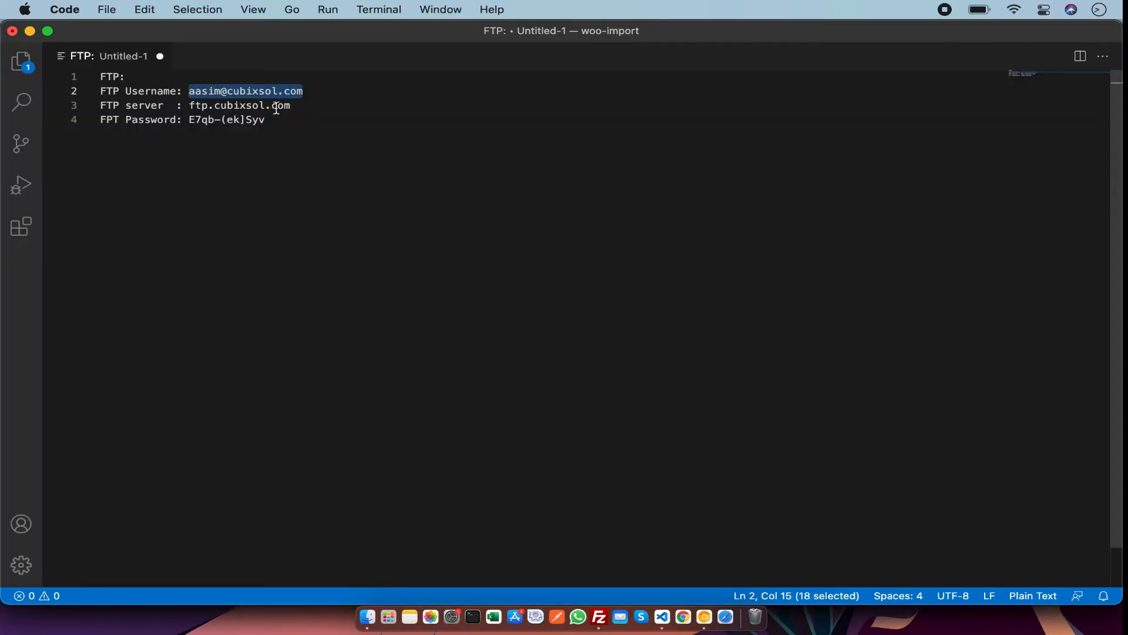
pyautogui.moveTo(291, 105); pyautogui.dragTo(189, 107)
pyautogui.press('super+c')
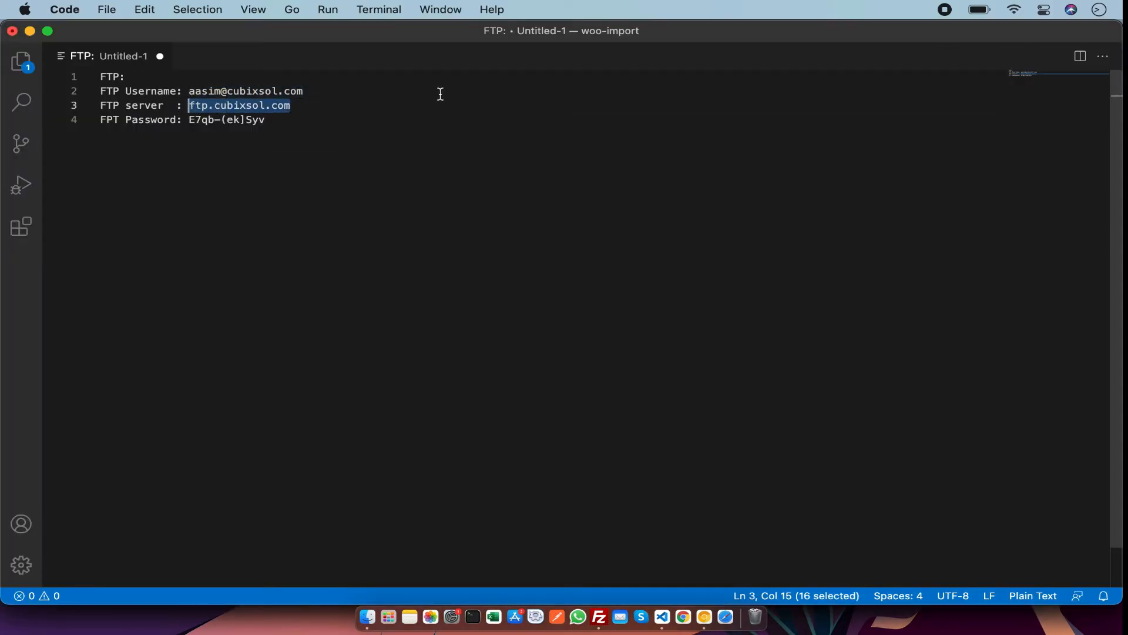
pyautogui.press('super+Tab')
pyautogui.click(773, 215)
pyautogui.press('super+a')
pyautogui.press('super+v')
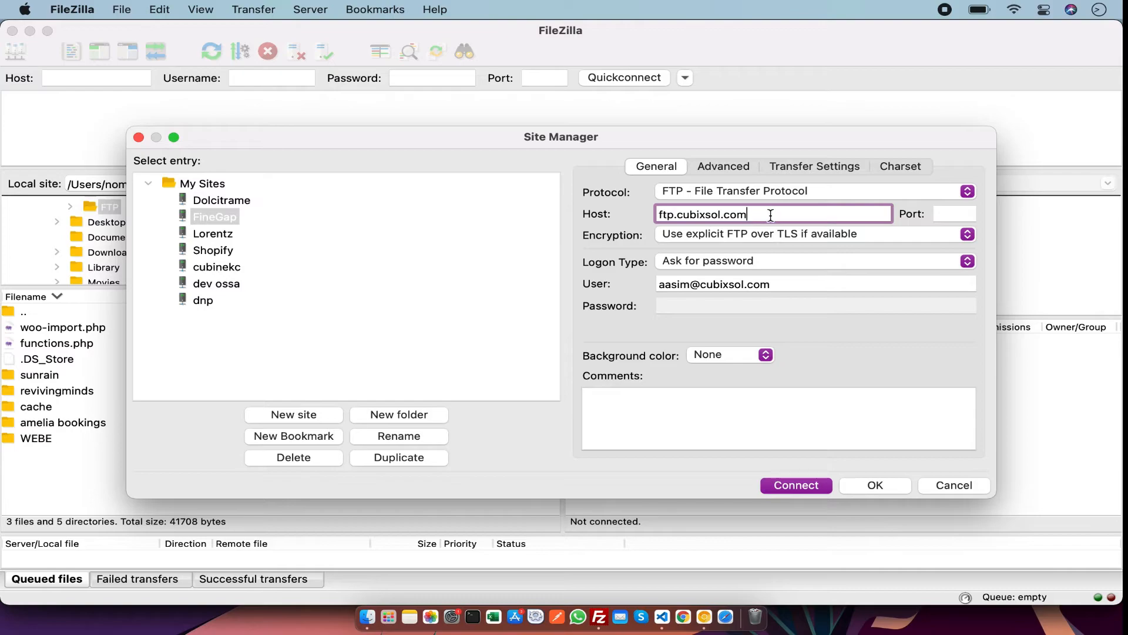
pyautogui.click(953, 215)
pyautogui.write('21')
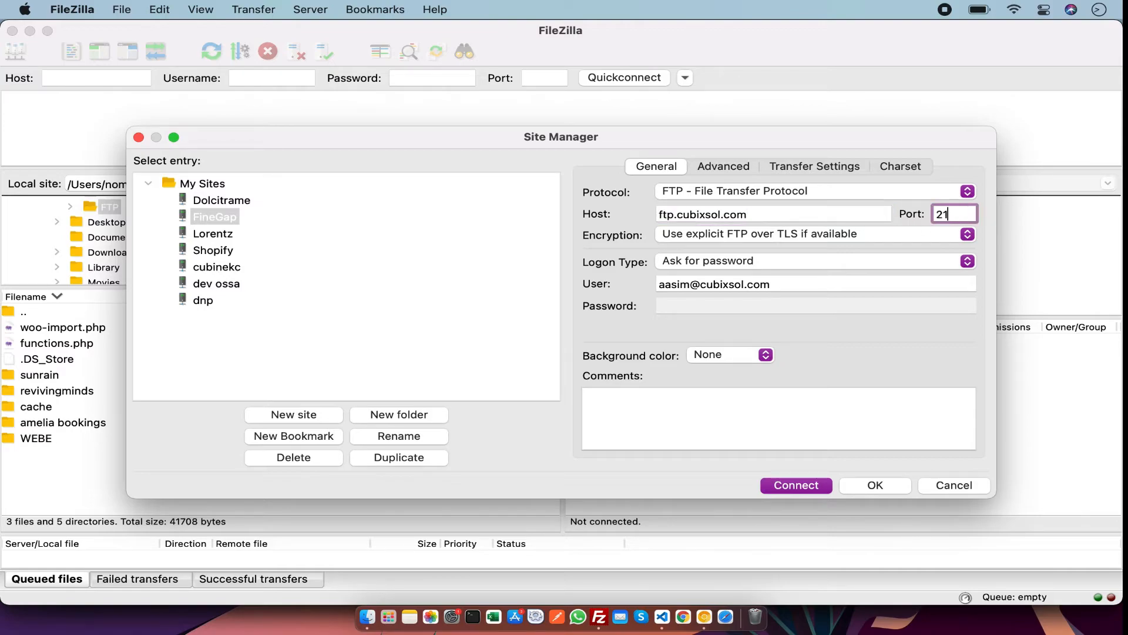
# Copy the FTP password from the notes file and paste it into the site's Comments box.
pyautogui.click(662, 617)
pyautogui.moveTo(266, 120); pyautogui.dragTo(189, 120)
pyautogui.press('super+c')
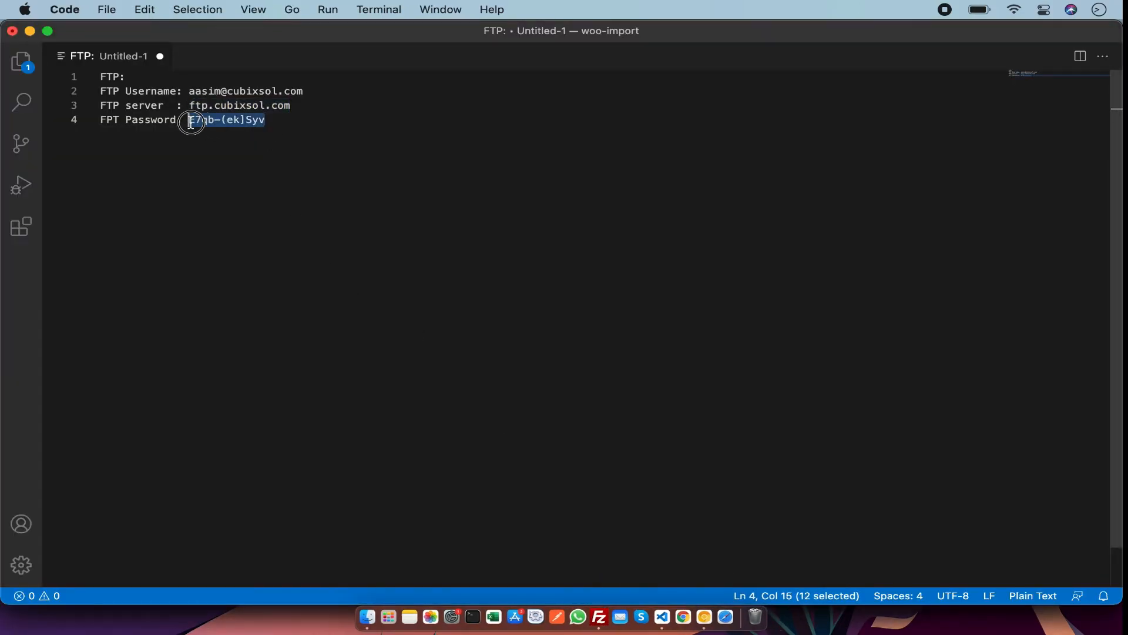
pyautogui.press('super+Tab')
pyautogui.click(743, 417)
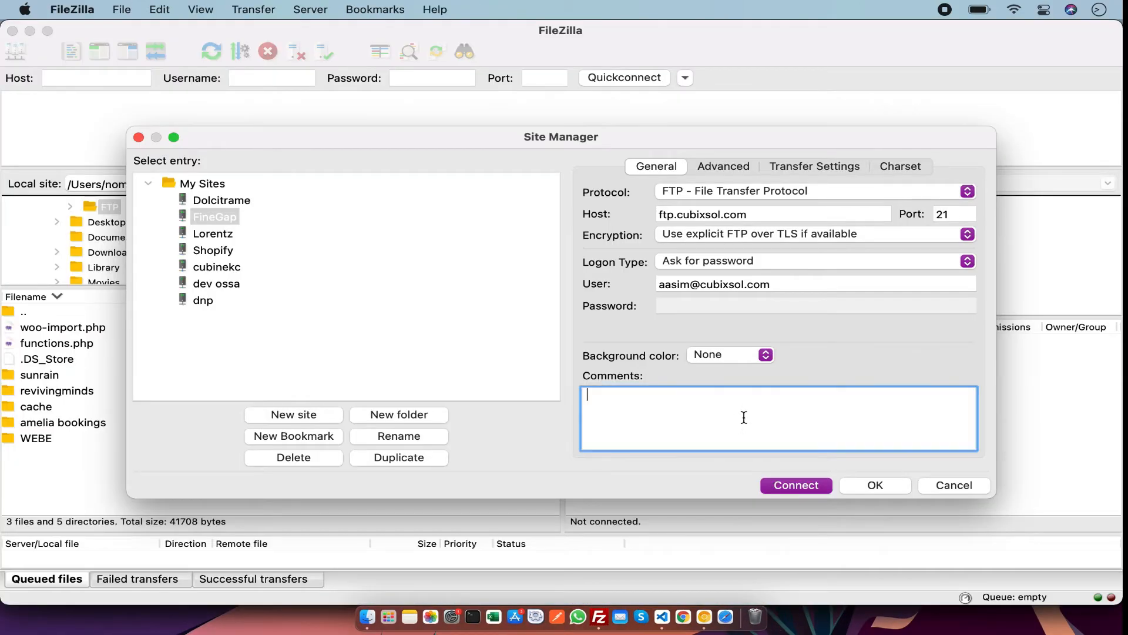
pyautogui.press('super+v')
# Connect to the FineGap site, entering the FTP password in the password prompt.
pyautogui.click(799, 486)
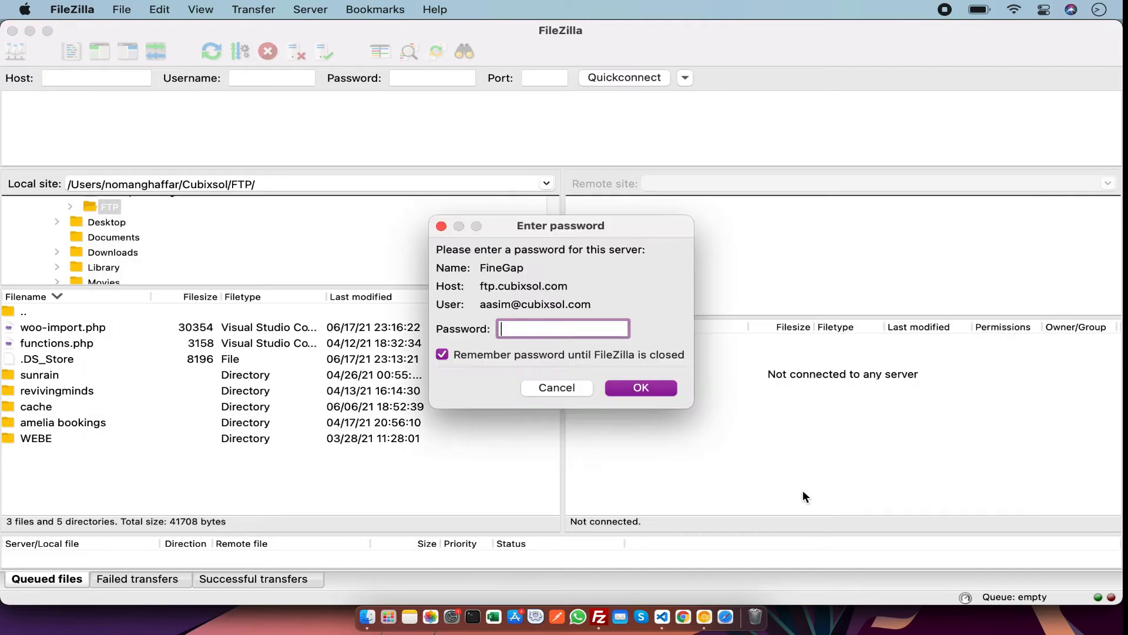
pyautogui.press('super+v')
pyautogui.click(650, 393)
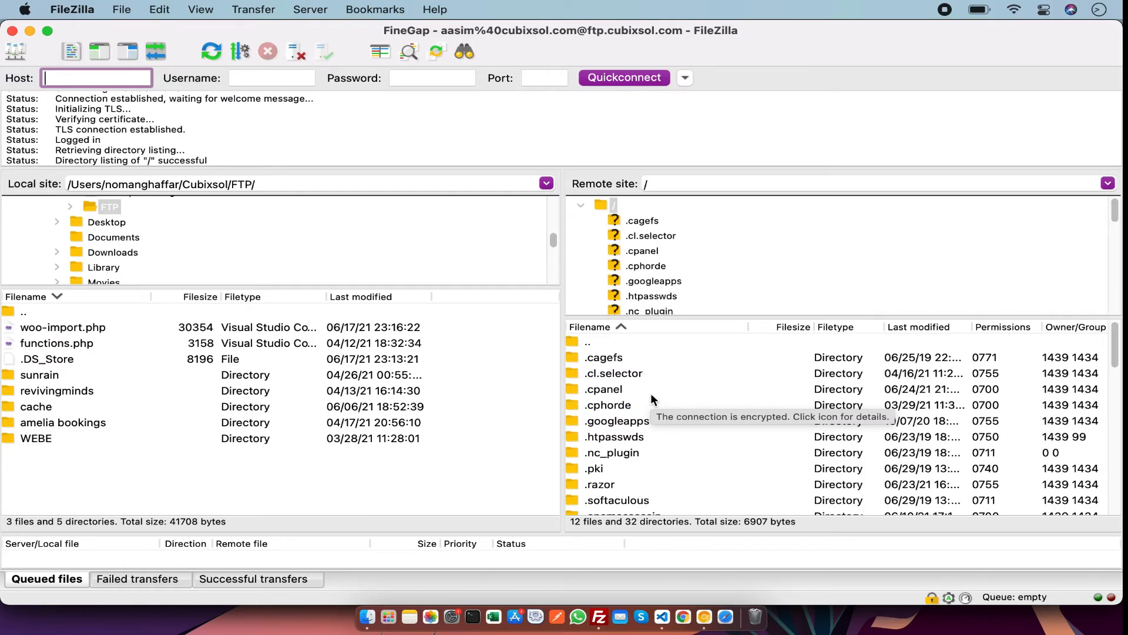
# Navigate the remote site into finegap.cubixsol.com, then wp-content, then the plugins folder.
pyautogui.scroll(-6, 652, 398)
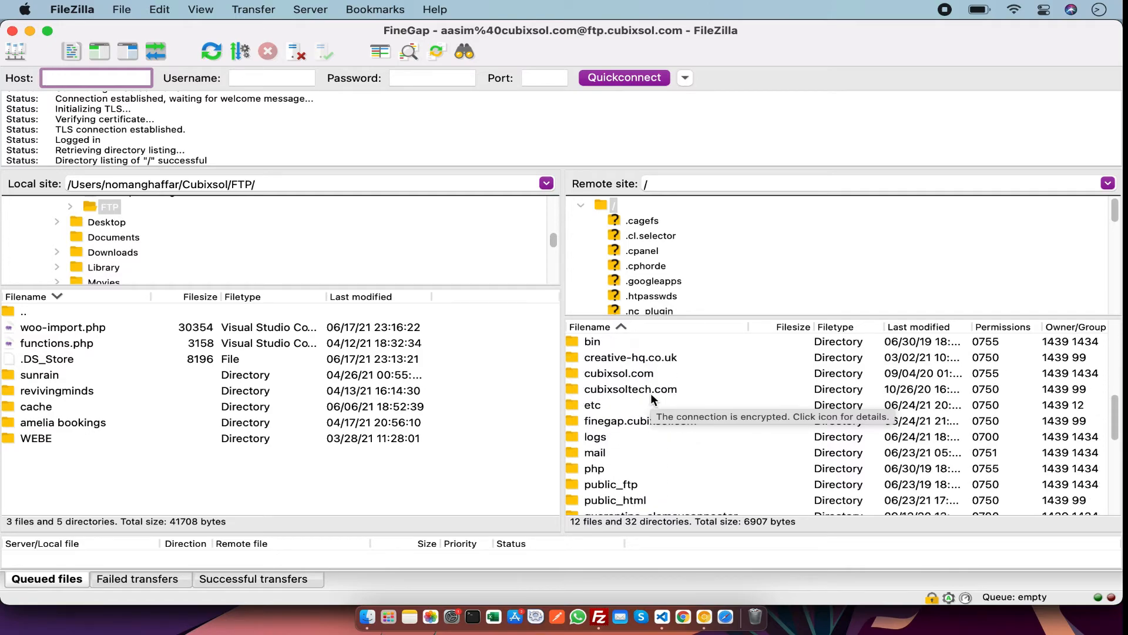
pyautogui.doubleClick(611, 422)
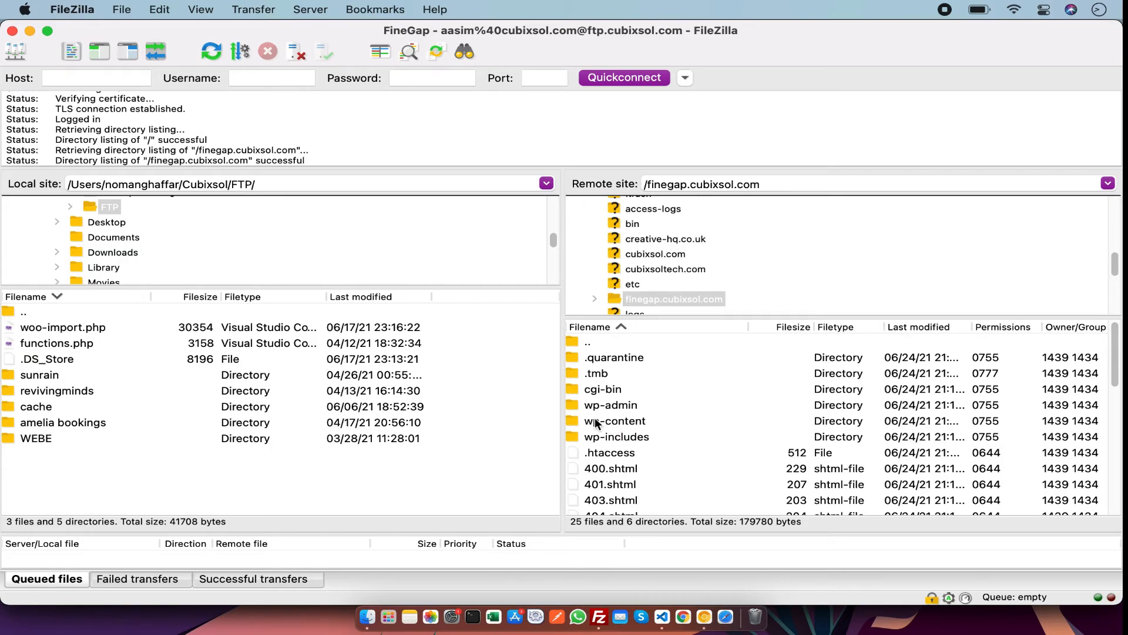
pyautogui.doubleClick(595, 417)
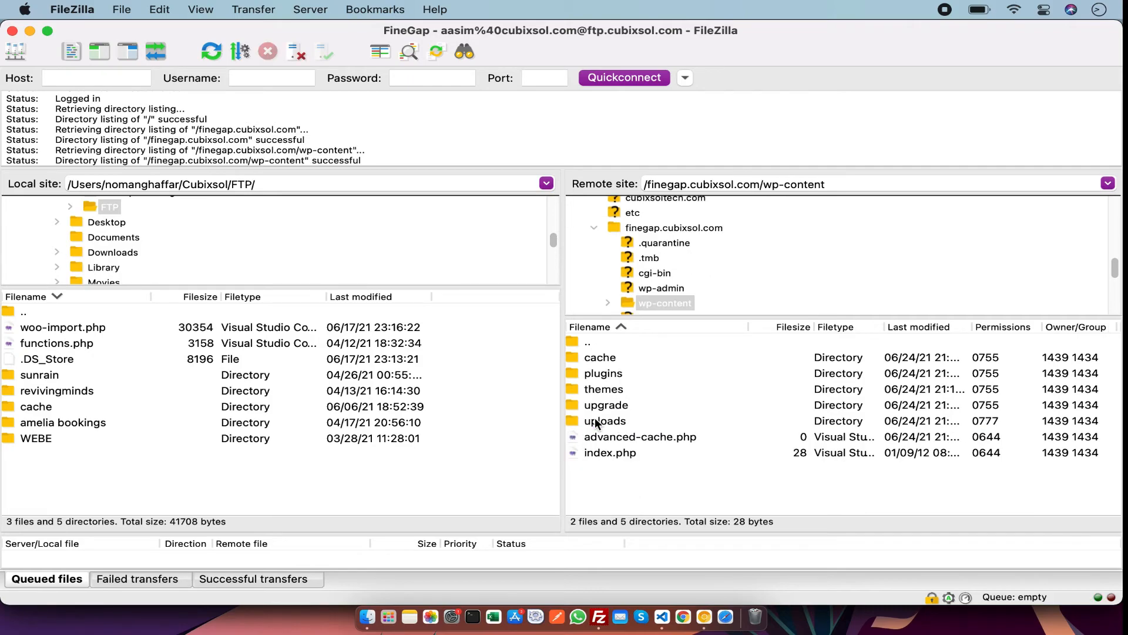
pyautogui.doubleClick(595, 374)
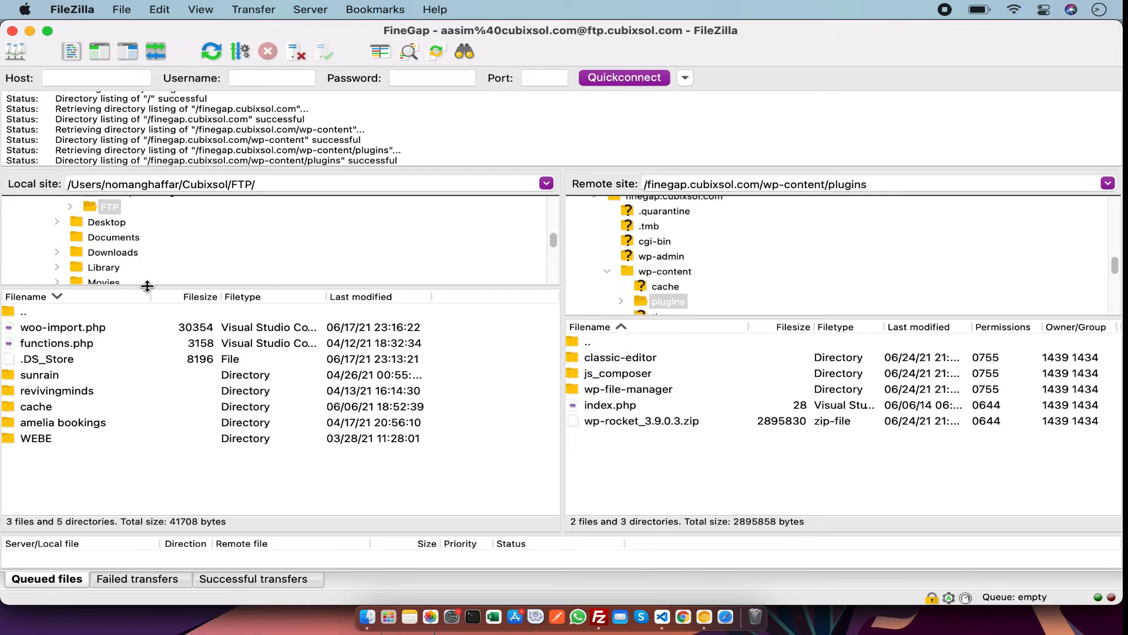
# Open the local Desktop folder and upload wp-rocket_3.9.0.3.zip to the remote plugins folder.
pyautogui.moveTo(149, 288); pyautogui.dragTo(139, 383)
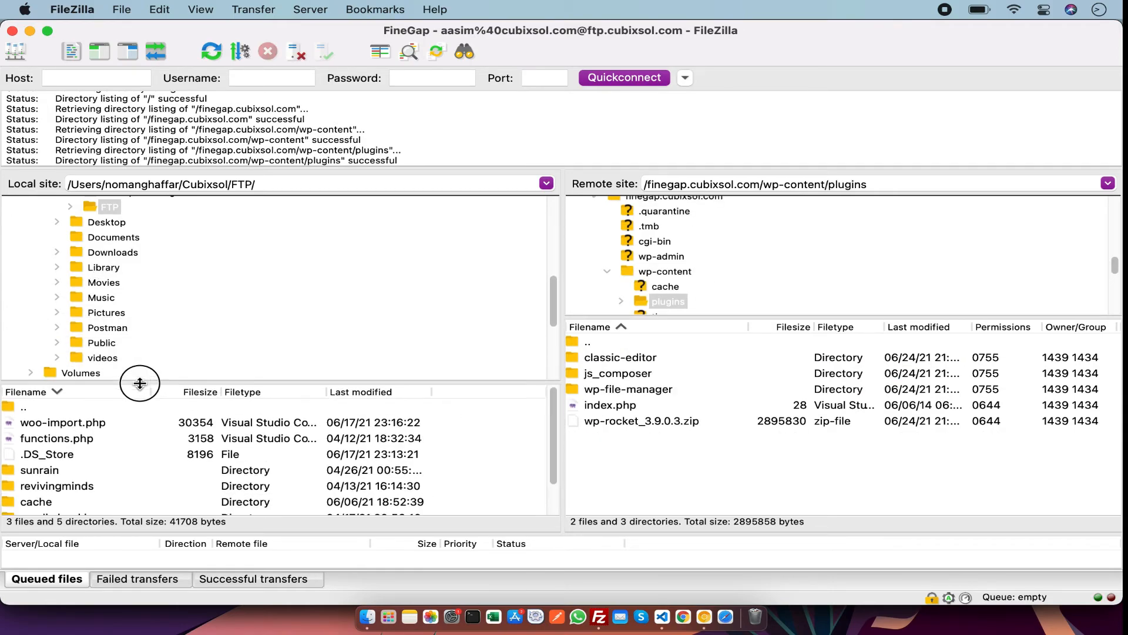
pyautogui.click(124, 224)
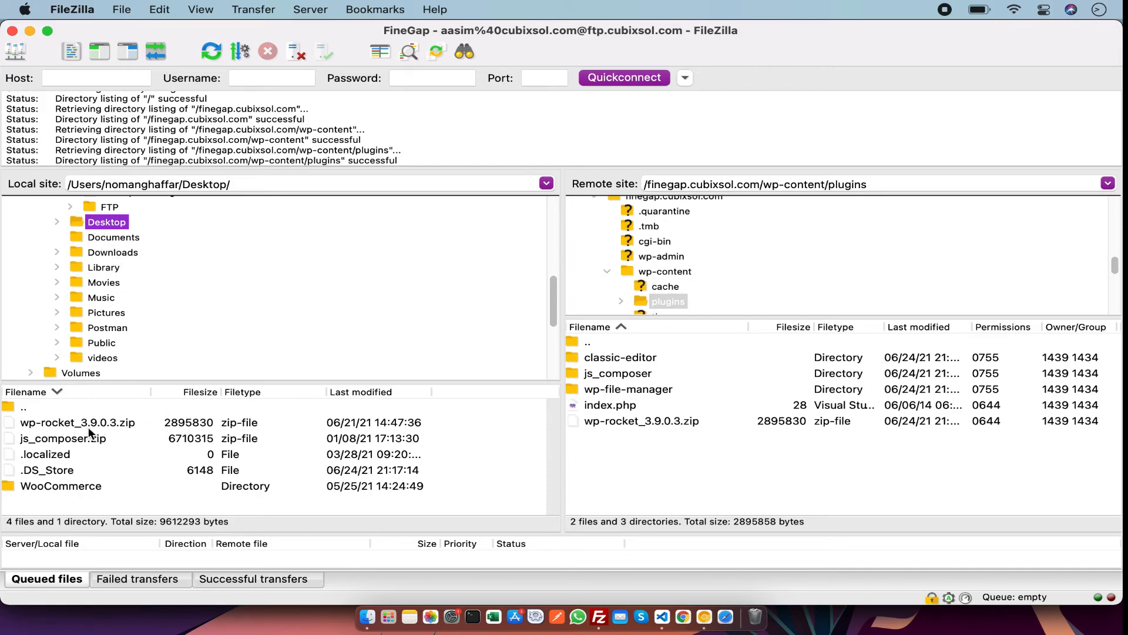
pyautogui.doubleClick(89, 427)
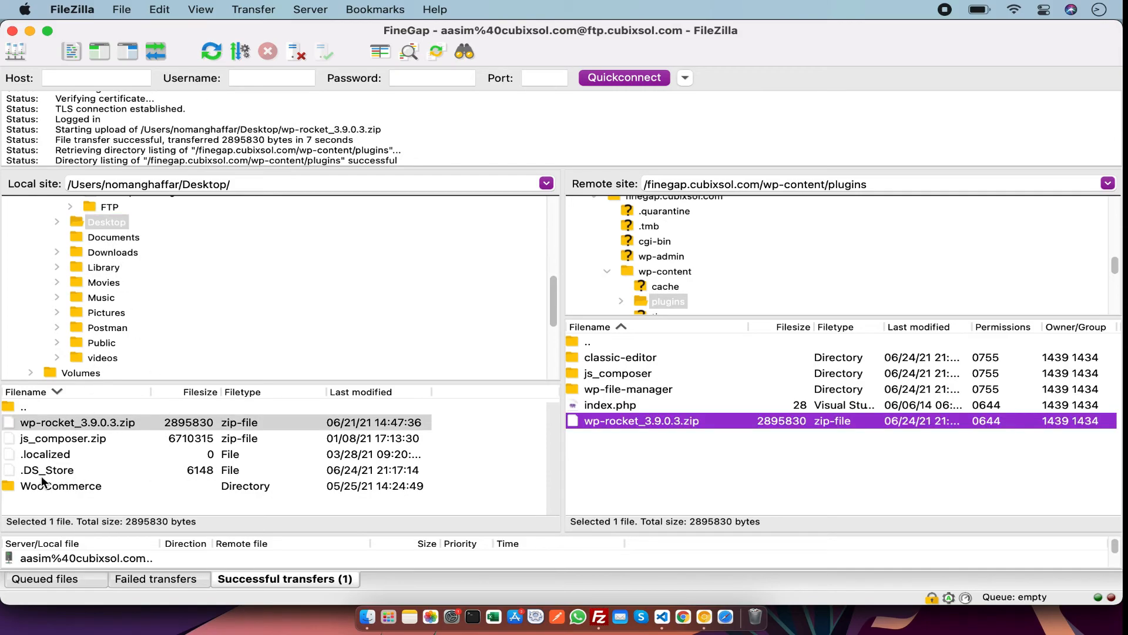
# Select the local WooCommerce folder and choose Upload from its context menu.
pyautogui.click(27, 483)
pyautogui.rightClick(27, 483)
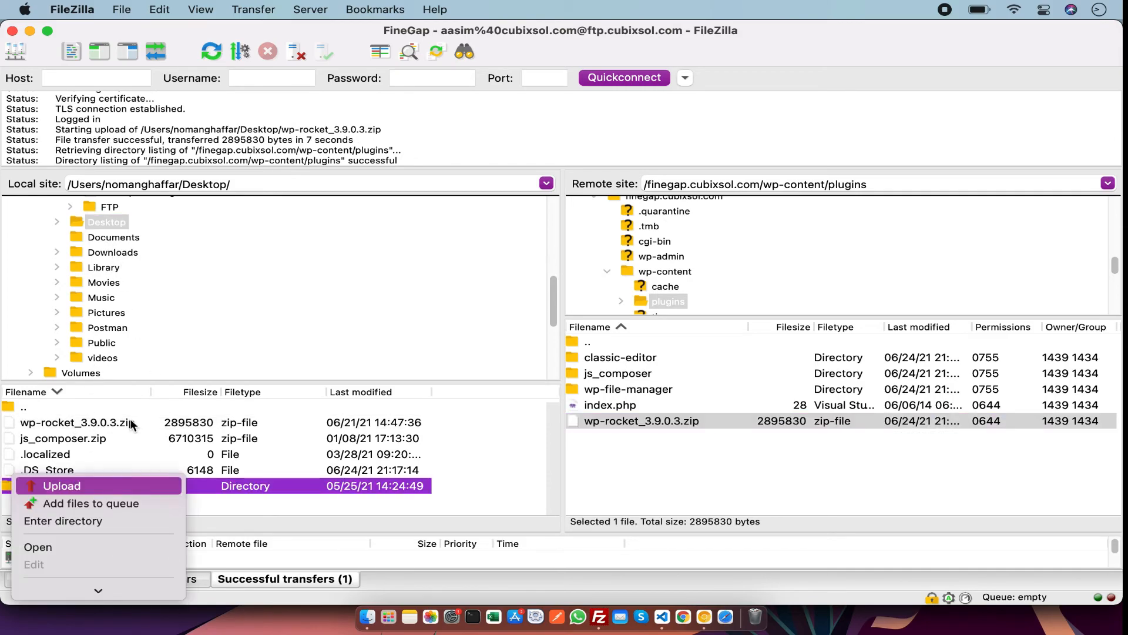
pyautogui.click(100, 483)
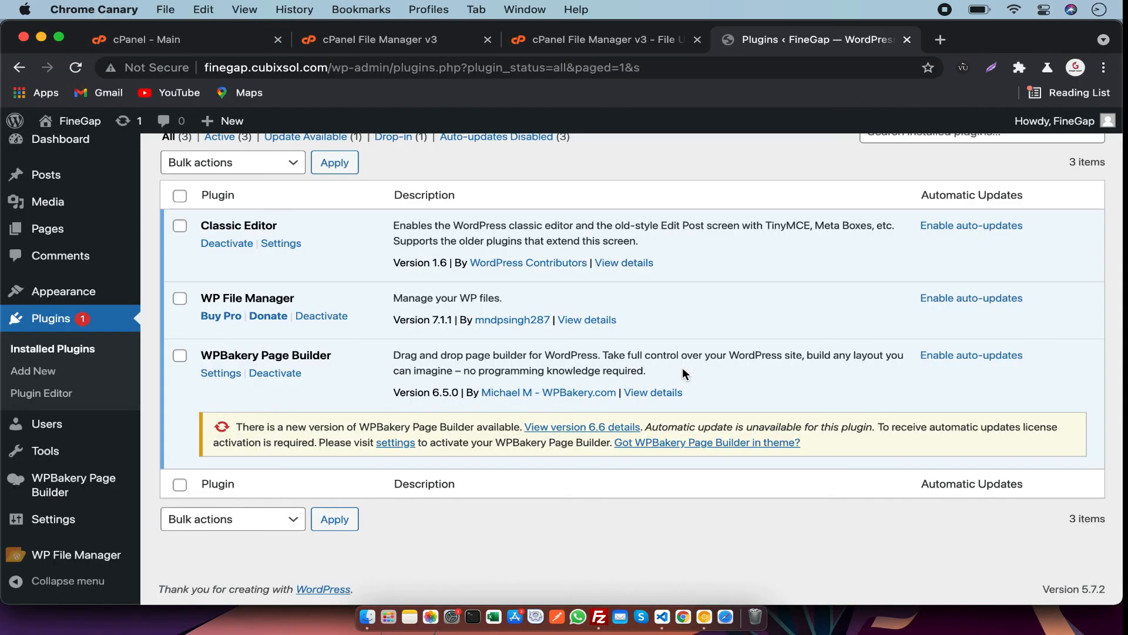
# Scroll the WordPress installed plugins page back to the top.
pyautogui.scroll(5, 682, 368)
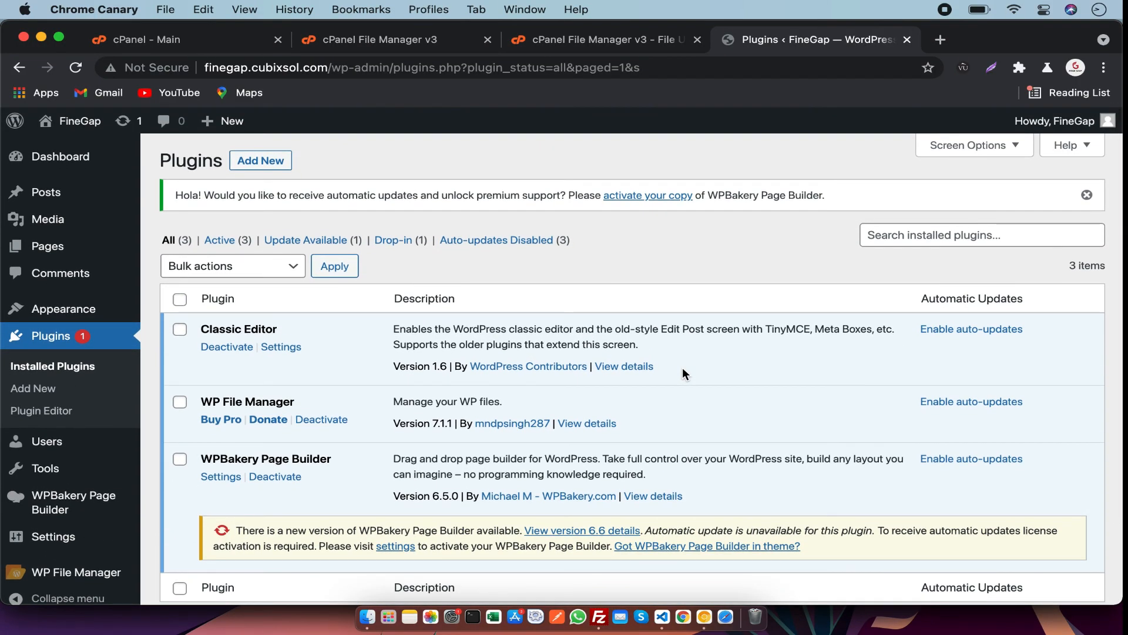